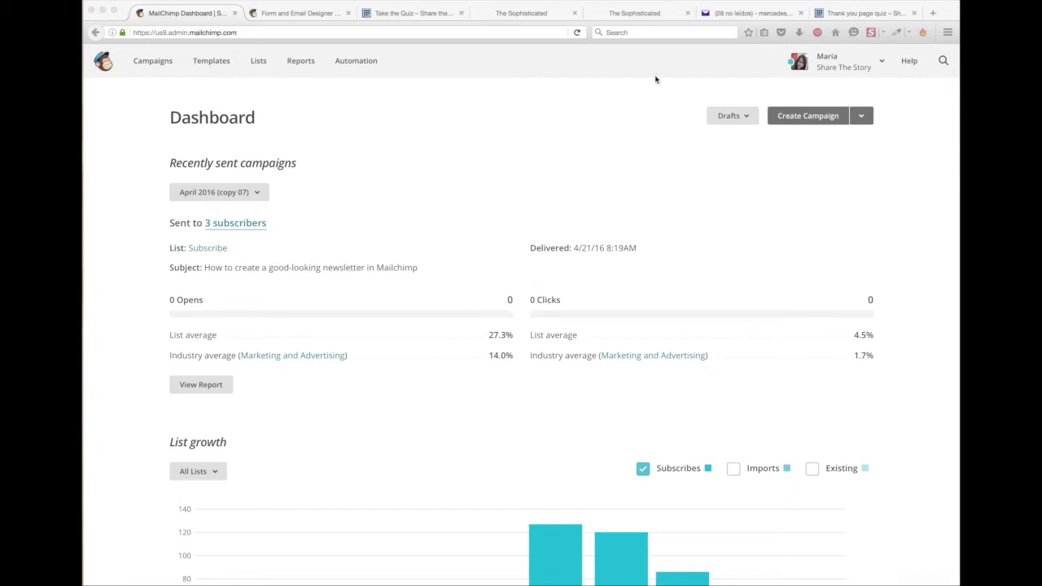
# Review the Take the Quiz page from its introduction through the quiz to the four brand style guide downloads.
pyautogui.click(390, 18)
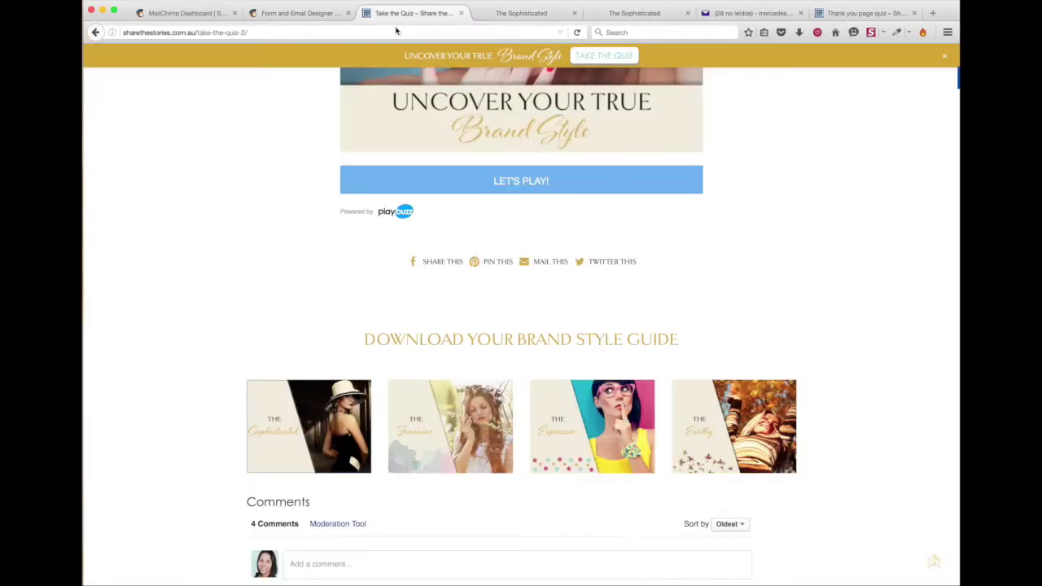
pyautogui.scroll(10, 654, 216)
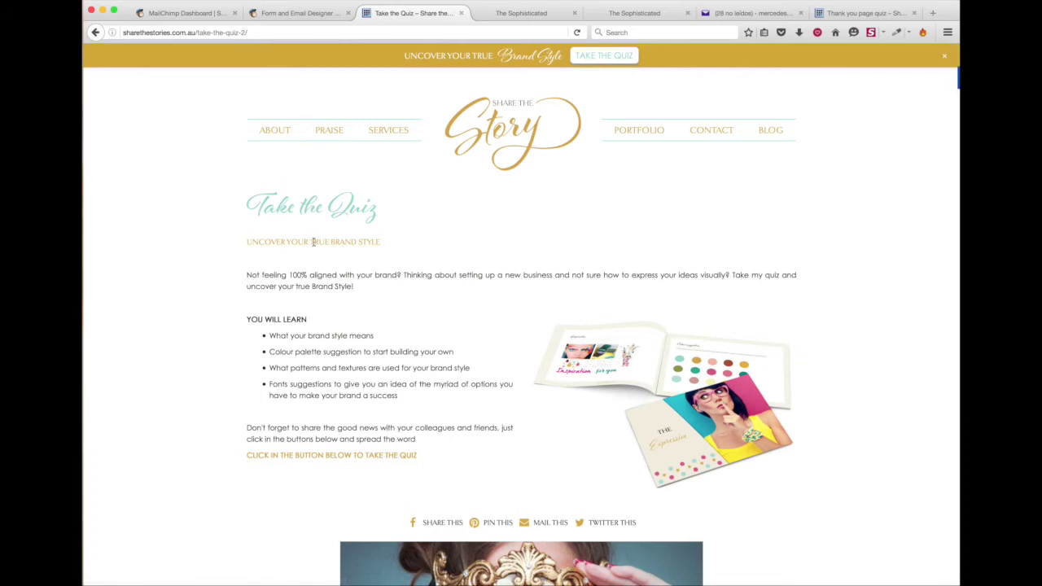
pyautogui.scroll(-5, 870, 308)
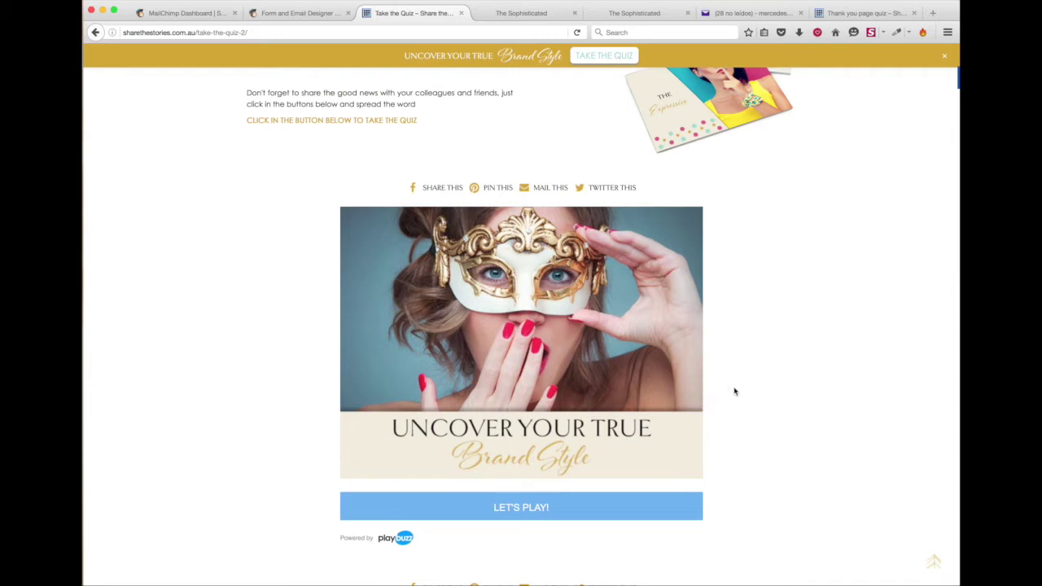
pyautogui.scroll(-6, 733, 392)
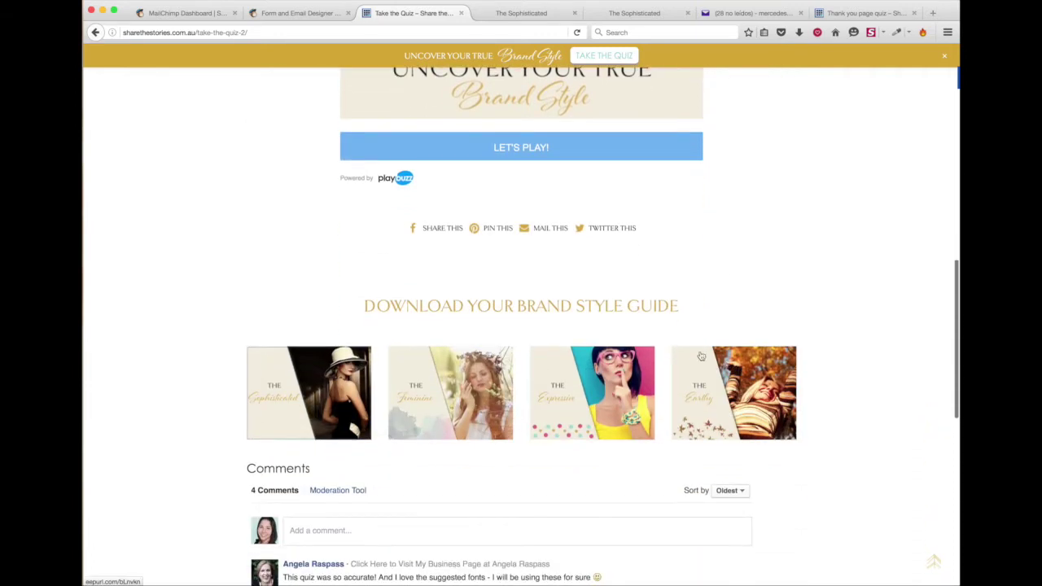
pyautogui.scroll(1, 742, 358)
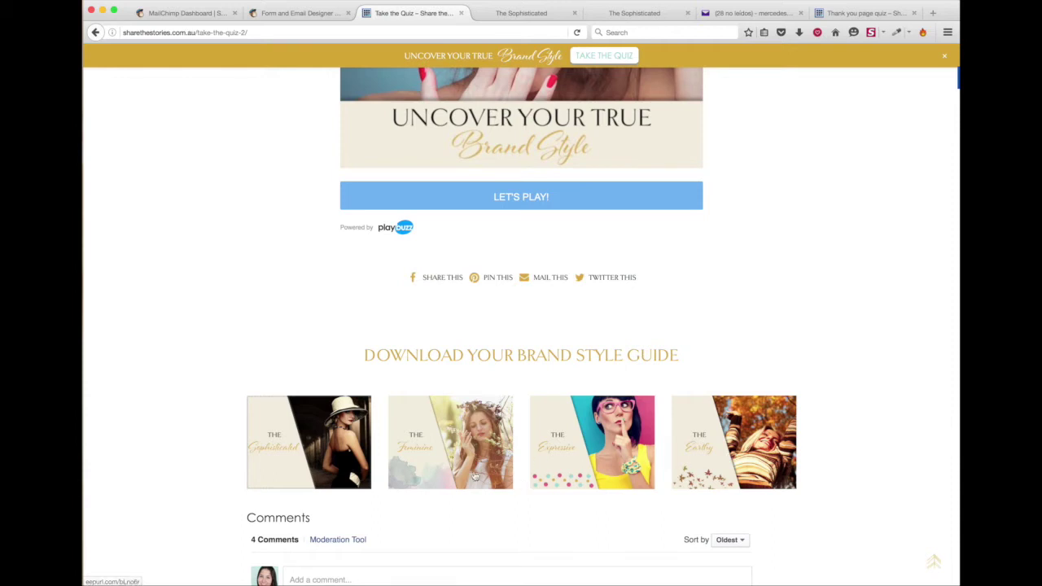
# Open the Sophisticated brand guide's signup form from the quiz page, look over its fields, and close it.
pyautogui.click(329, 437)
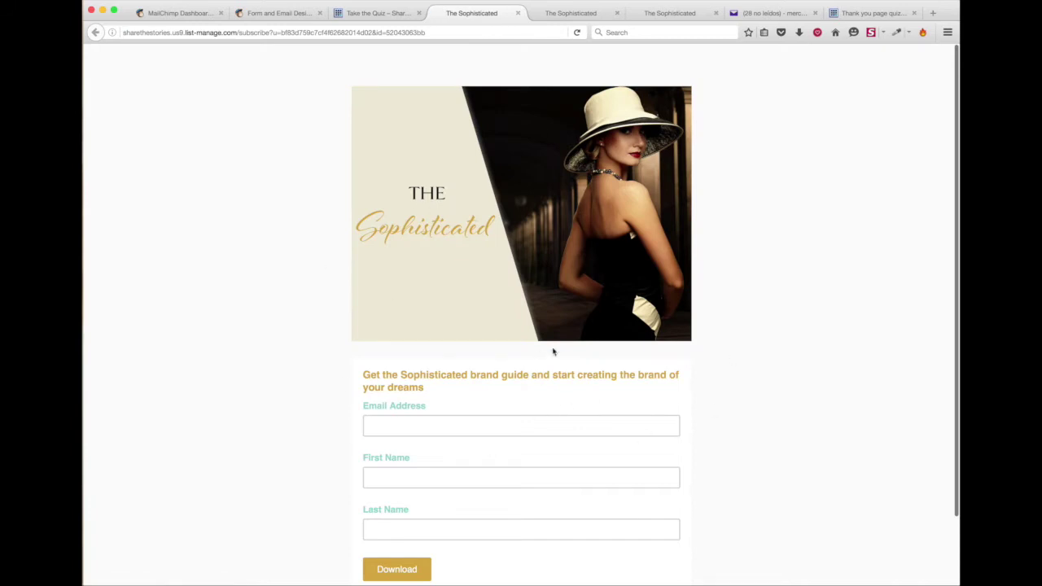
pyautogui.scroll(-1, 567, 349)
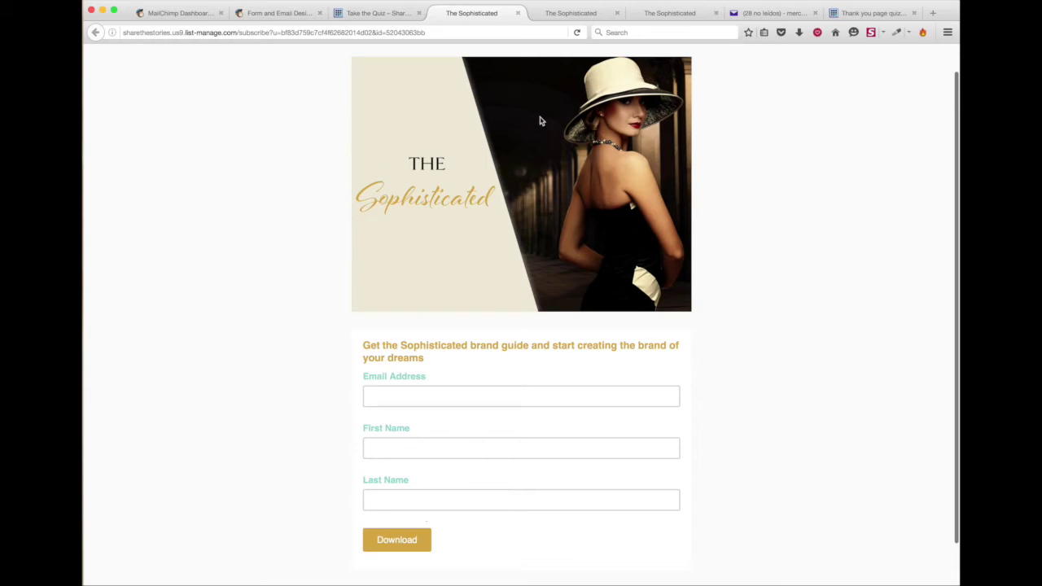
pyautogui.click(517, 13)
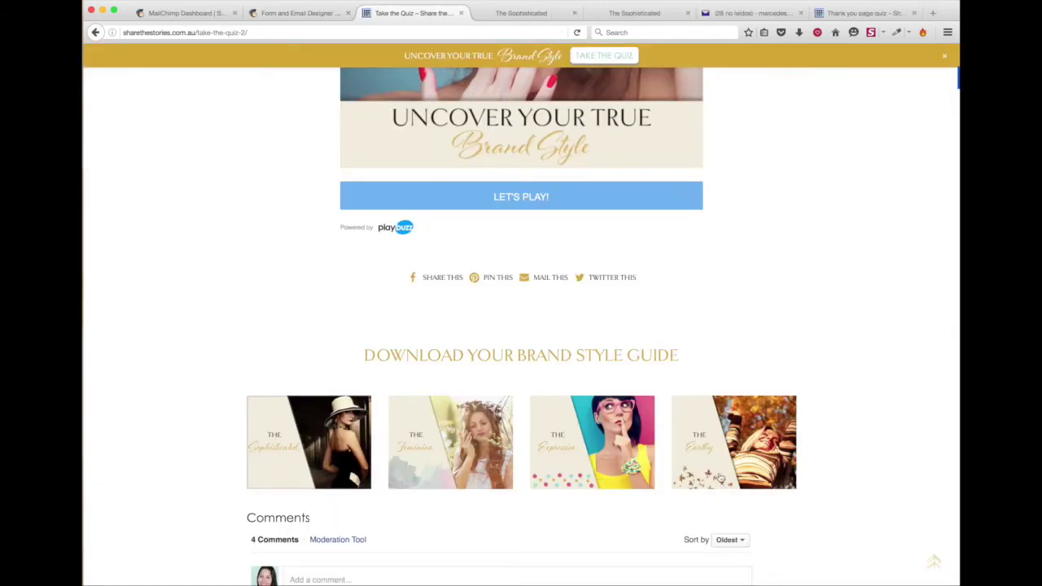
# View the "The Sophisticated: Please Confirm Subscription" email in Yahoo Mail and the quiz's thank-you page.
pyautogui.click(741, 16)
pyautogui.scroll(-1, 623, 404)
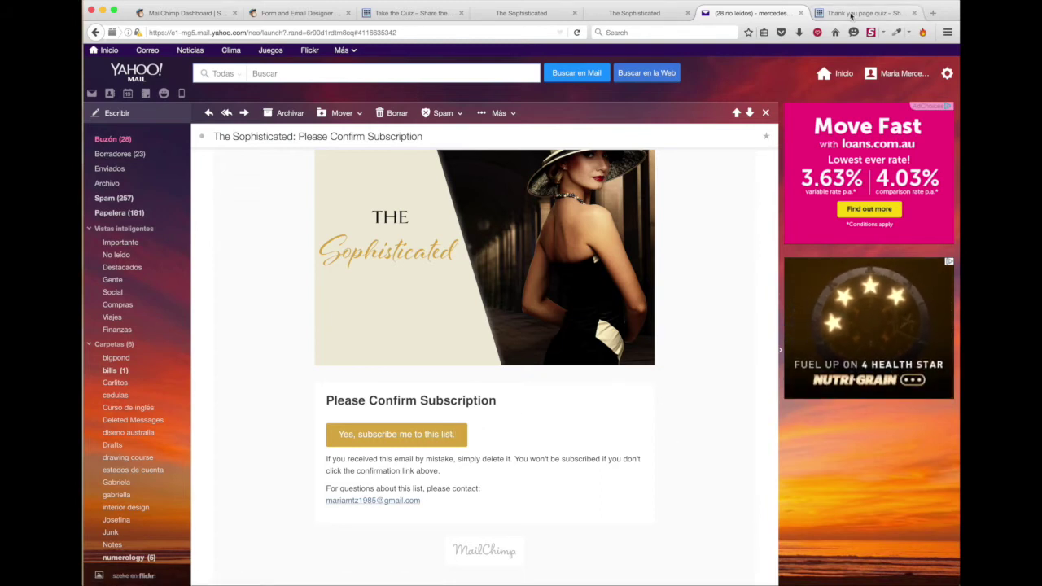
pyautogui.click(867, 13)
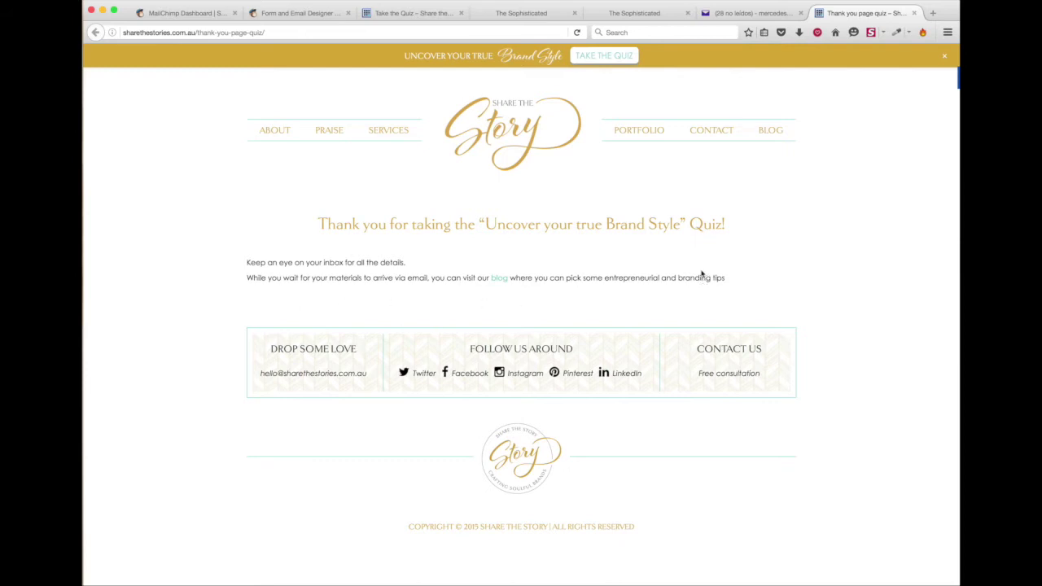
# Return to the Yahoo Mail inbox and open the "The Sophisticated: Subscription Confirmed" email, dismissing the external account alerts.
pyautogui.click(753, 13)
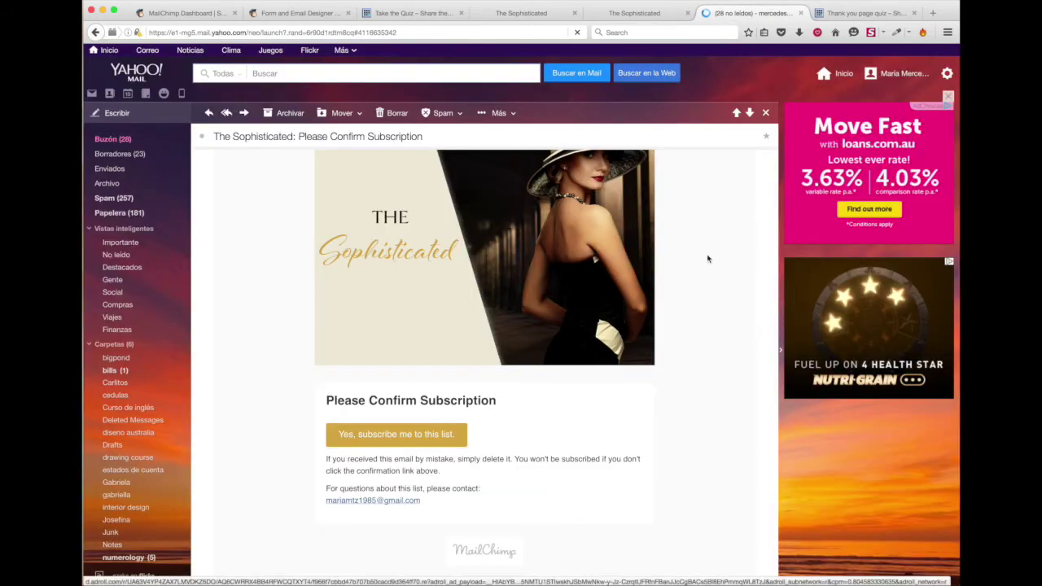
pyautogui.click(110, 140)
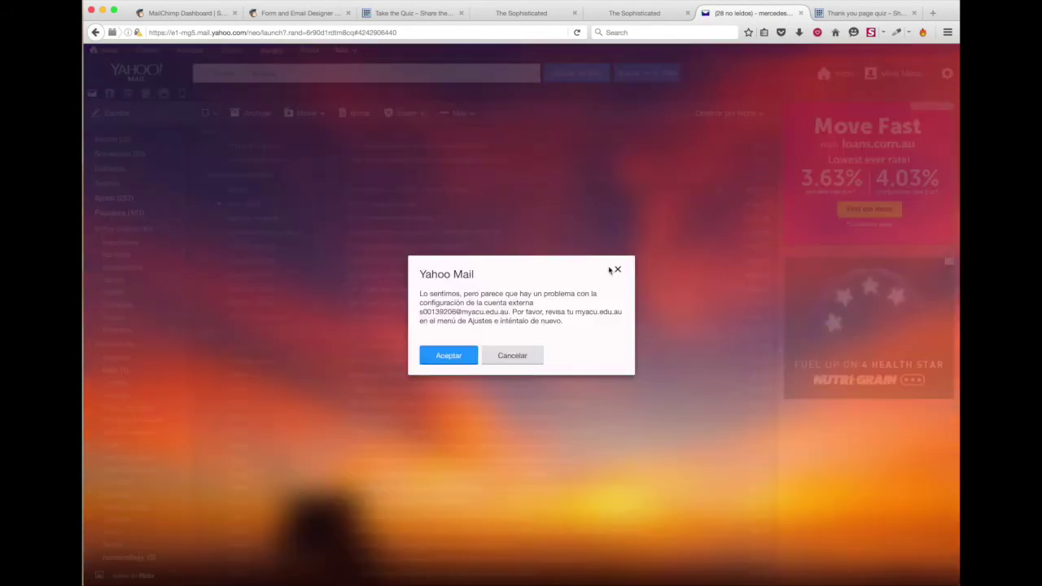
pyautogui.click(617, 269)
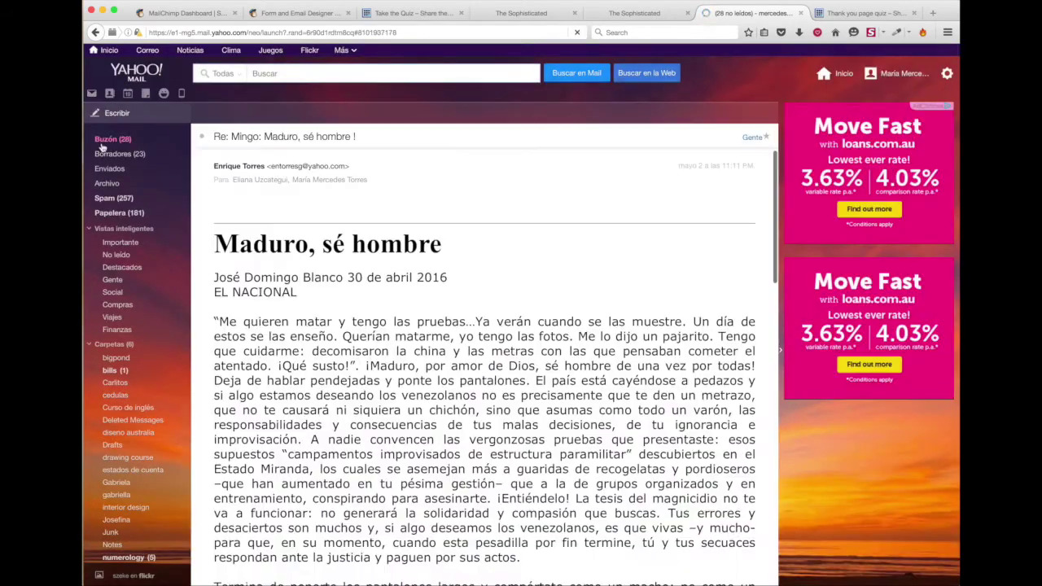
pyautogui.click(99, 144)
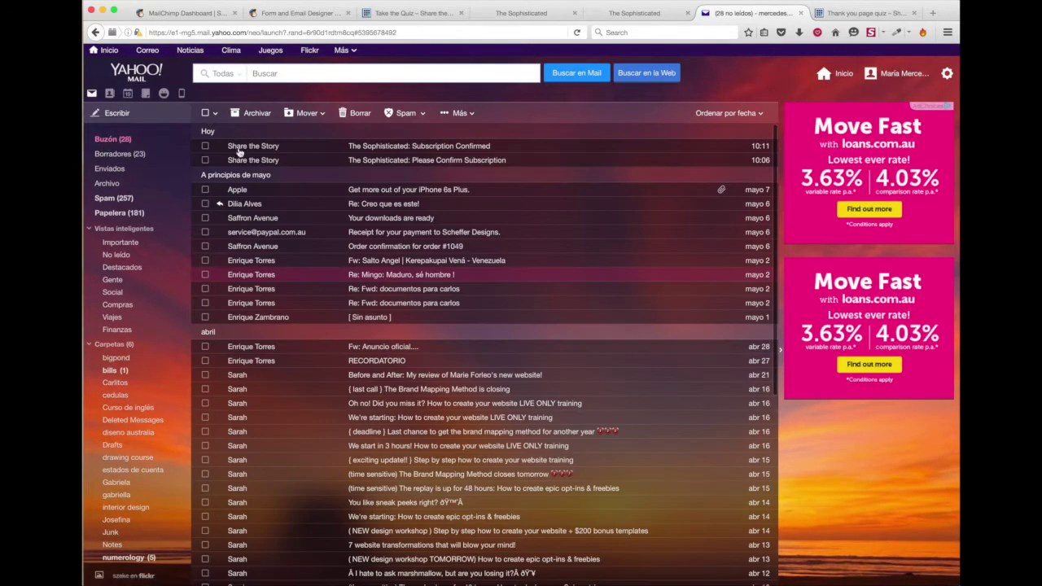
pyautogui.click(239, 150)
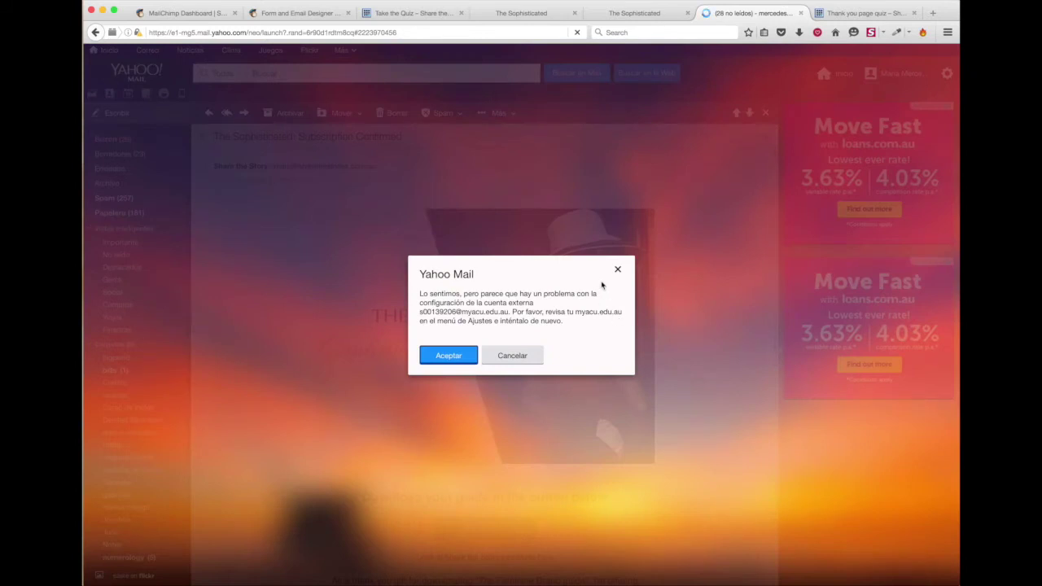
pyautogui.click(617, 269)
# Examine the confirmation email's guide download, consultation offer, form link, submitted details and unsubscribe section.
pyautogui.scroll(-2, 660, 330)
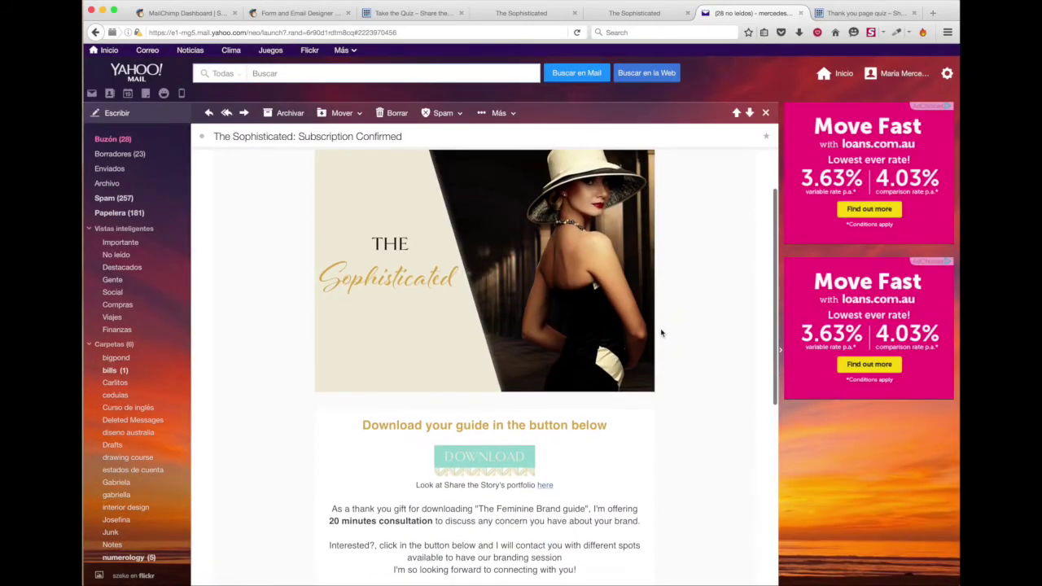
pyautogui.scroll(-1, 660, 330)
pyautogui.scroll(-1, 575, 405)
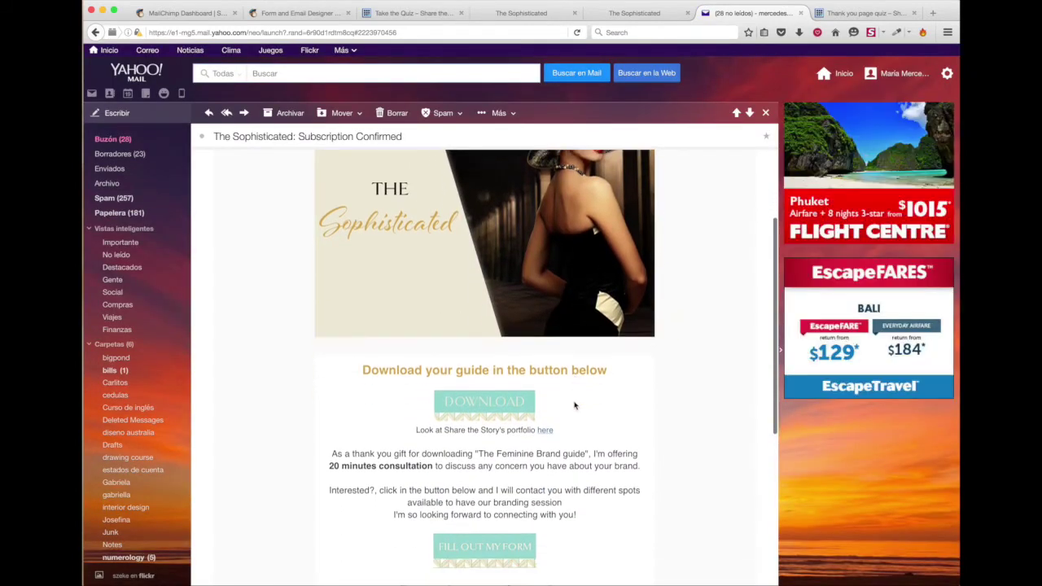
pyautogui.scroll(-1, 574, 405)
pyautogui.scroll(-1, 525, 361)
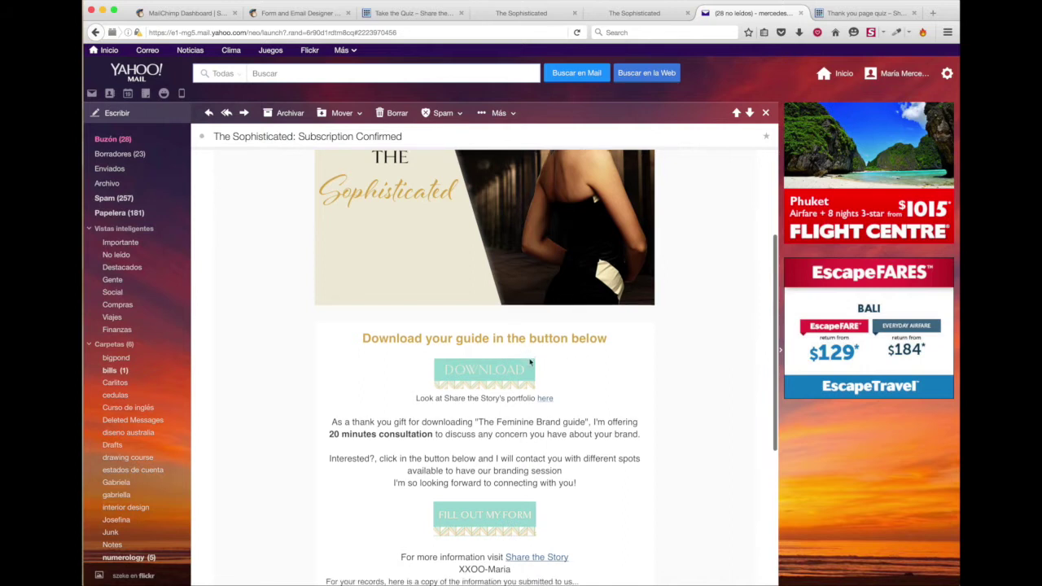
pyautogui.scroll(-1, 530, 361)
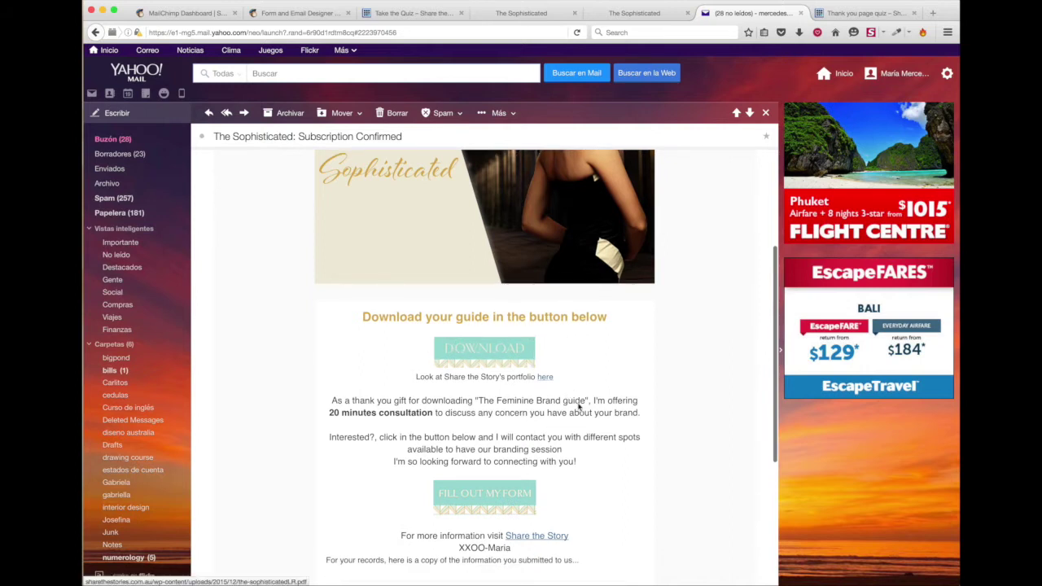
pyautogui.scroll(-2, 578, 405)
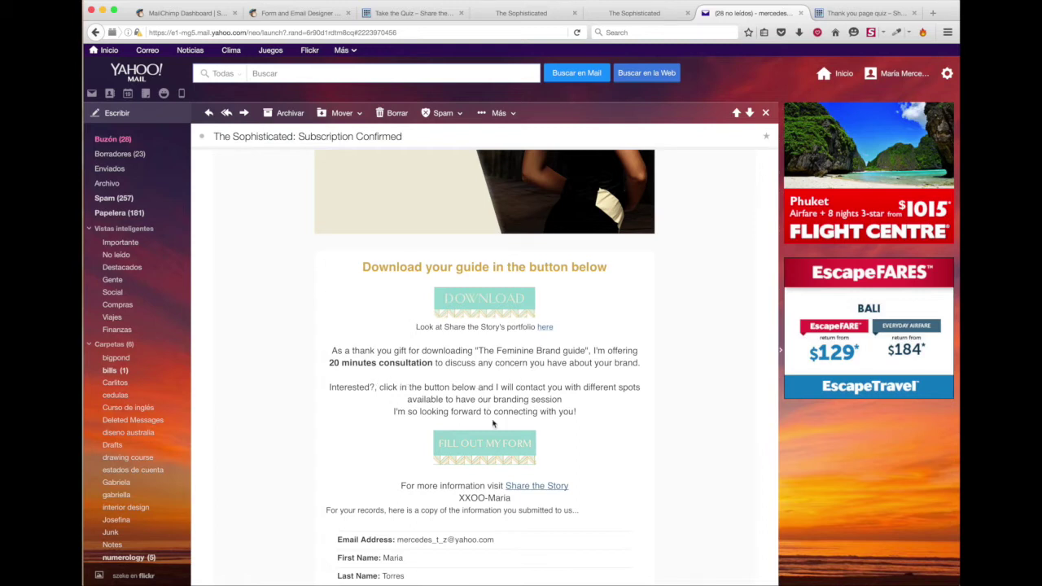
pyautogui.scroll(-2, 480, 394)
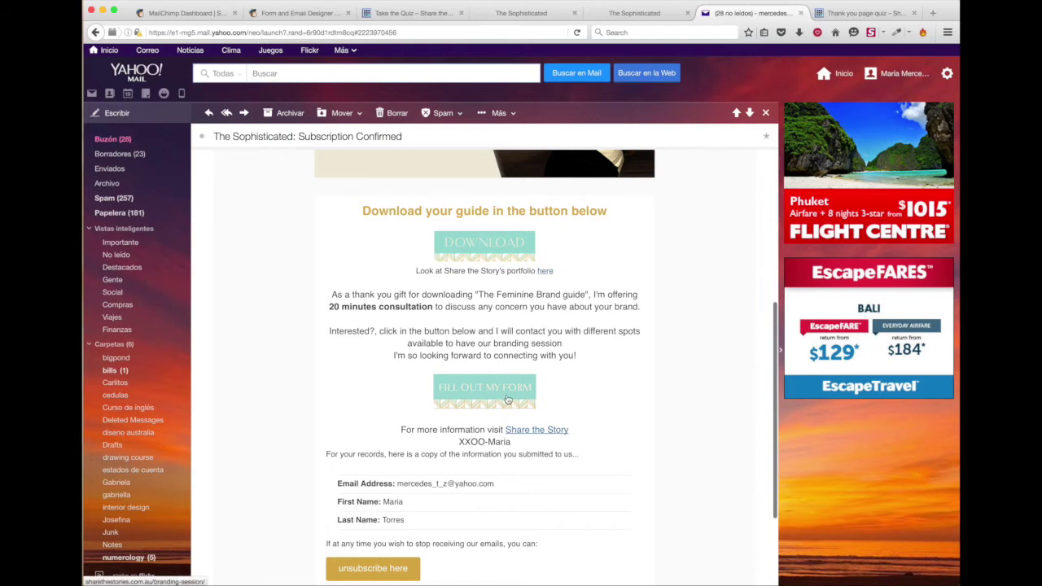
pyautogui.scroll(-2, 509, 399)
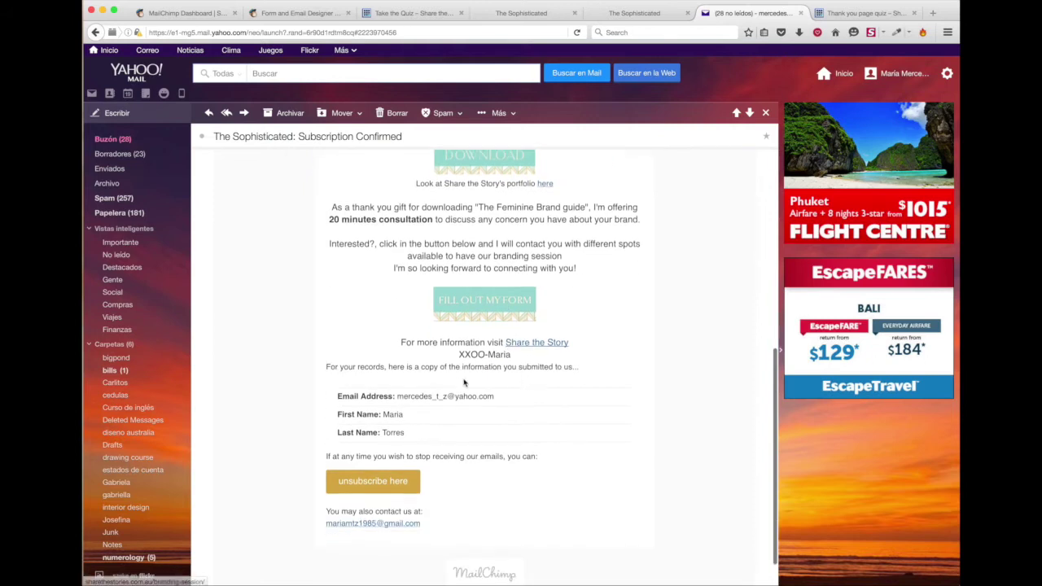
pyautogui.scroll(5, 524, 432)
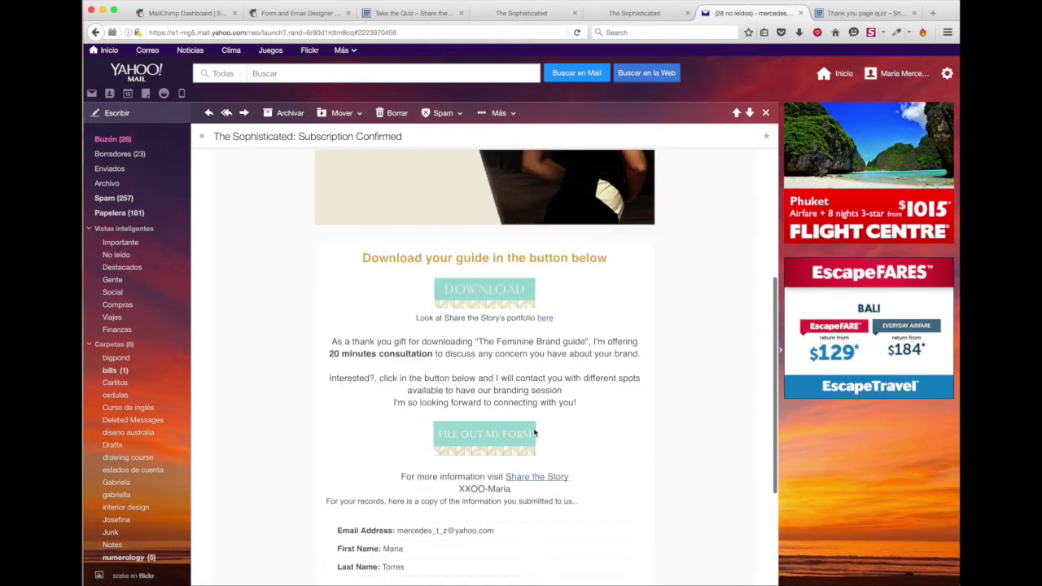
pyautogui.scroll(-10, 415, 386)
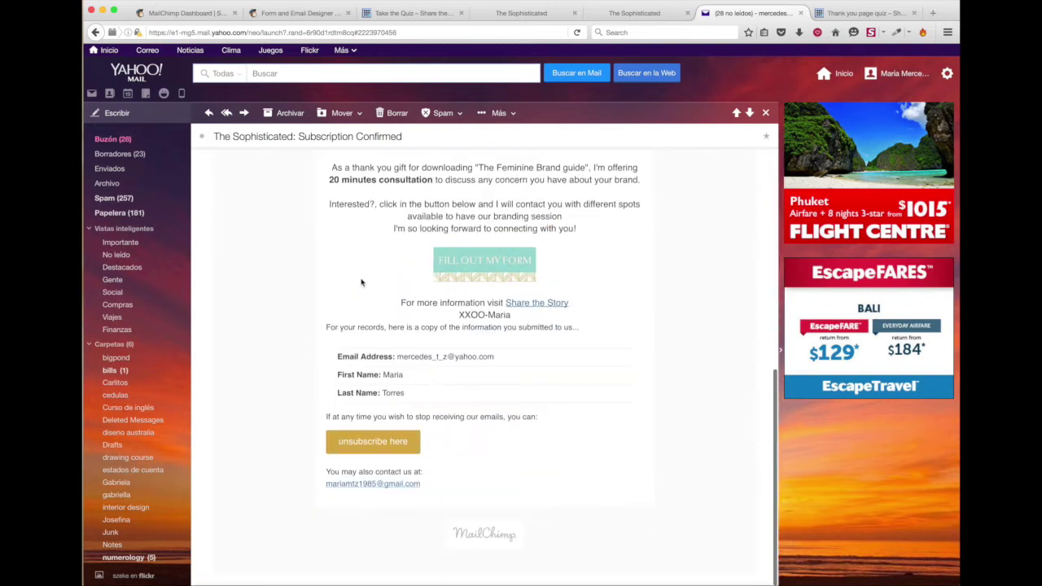
pyautogui.scroll(10, 362, 282)
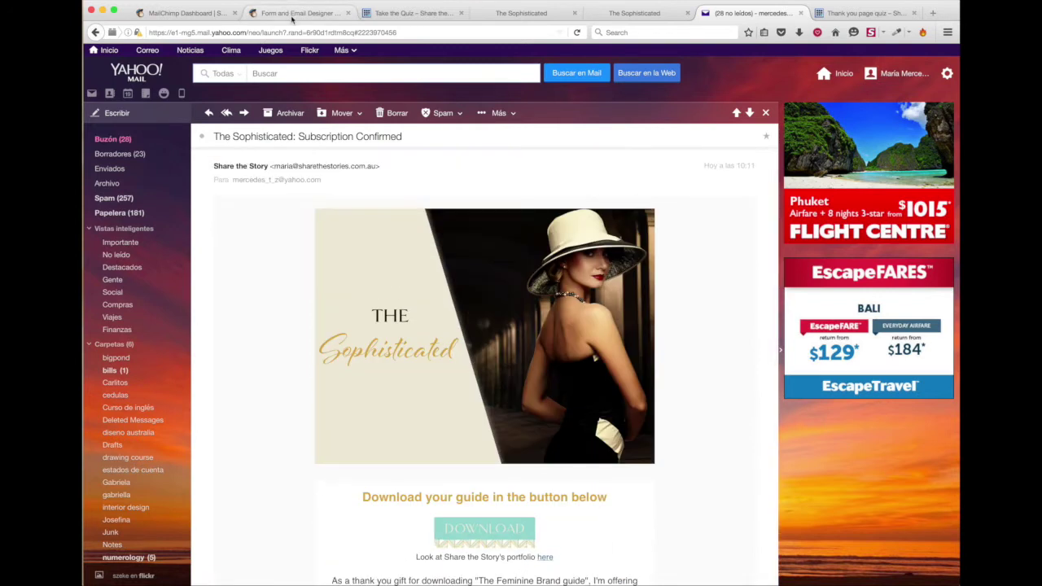
# Switch to Mailchimp and open The Sophisticated subscriber list.
pyautogui.click(293, 14)
pyautogui.click(180, 14)
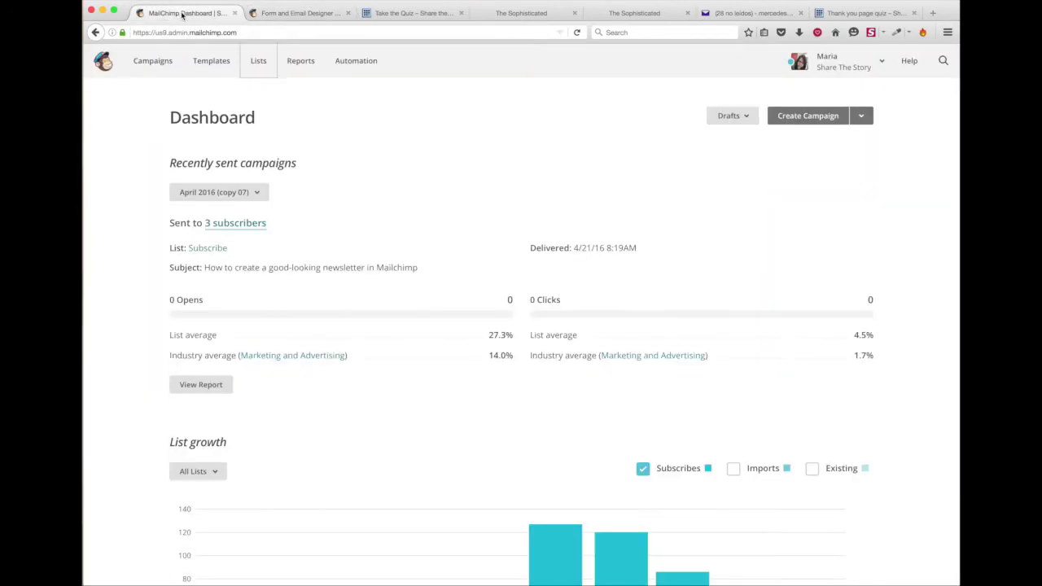
pyautogui.click(252, 62)
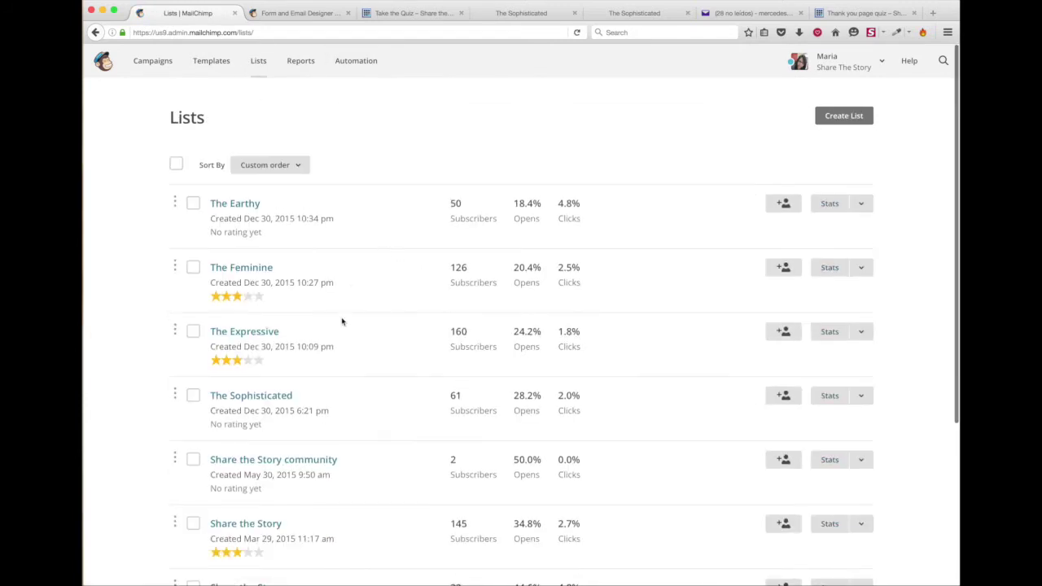
pyautogui.scroll(-1, 342, 322)
pyautogui.click(277, 360)
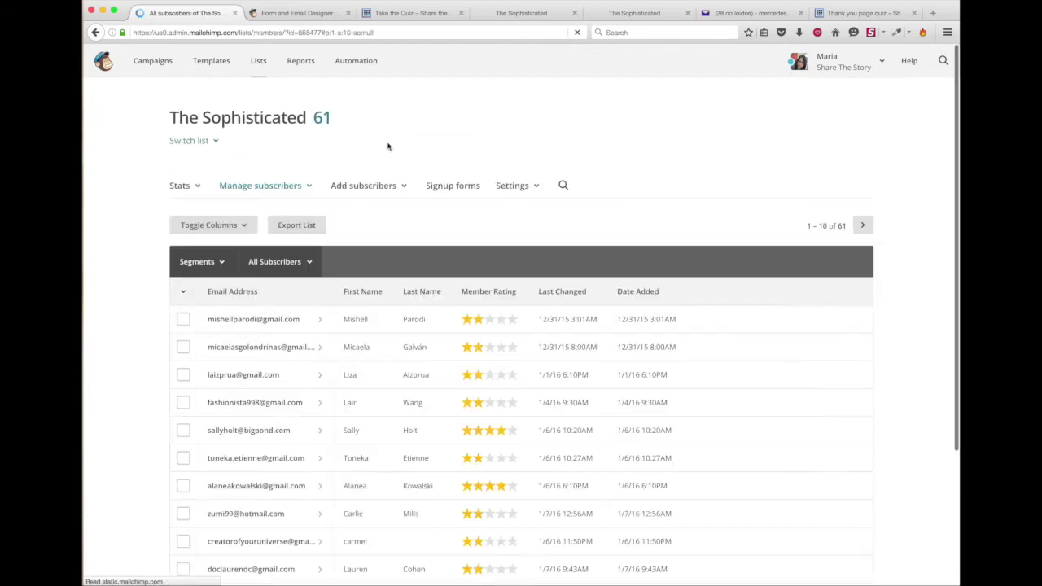
# Open the general forms designer for The Sophisticated list's signup forms in a new browser tab.
pyautogui.scroll(-5, 519, 293)
pyautogui.scroll(3, 519, 293)
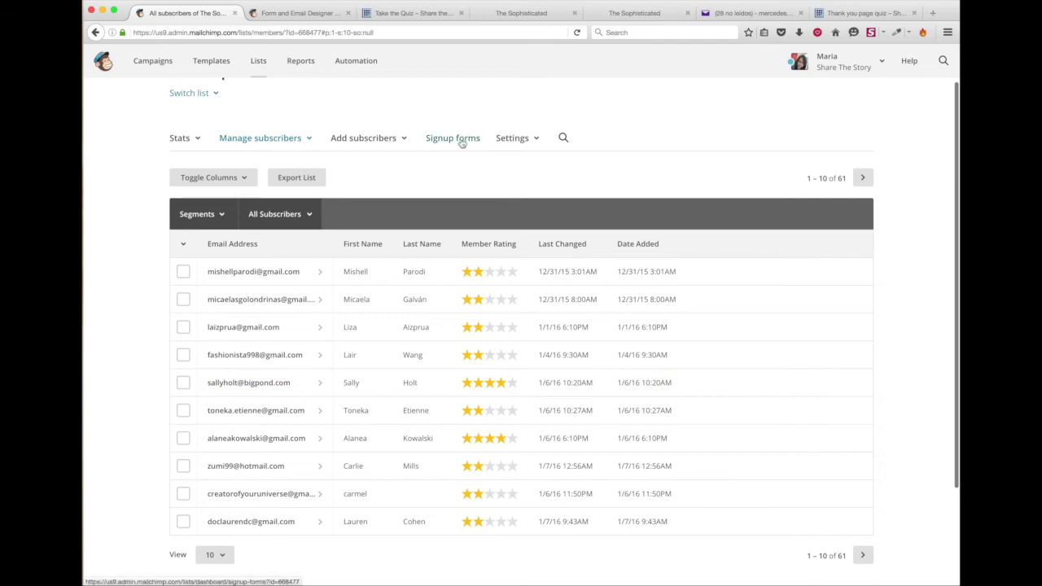
pyautogui.click(457, 138)
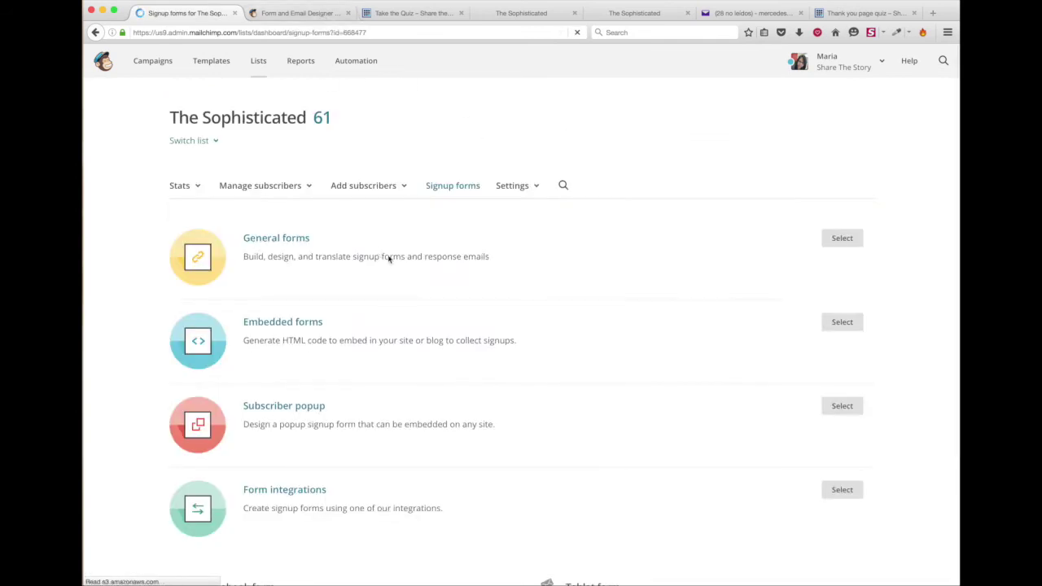
pyautogui.rightClick(287, 243)
pyautogui.click(301, 241)
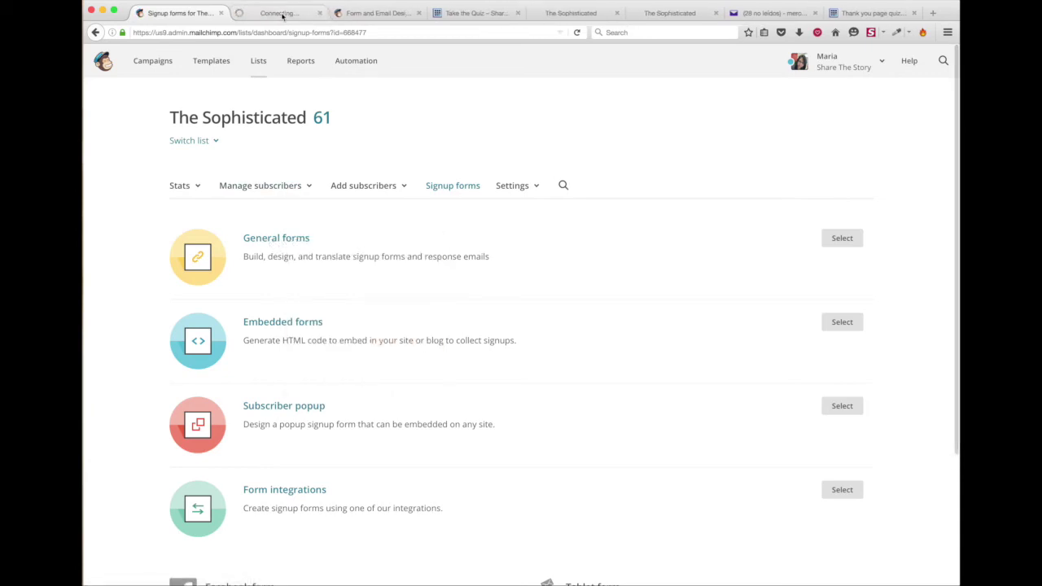
pyautogui.click(283, 13)
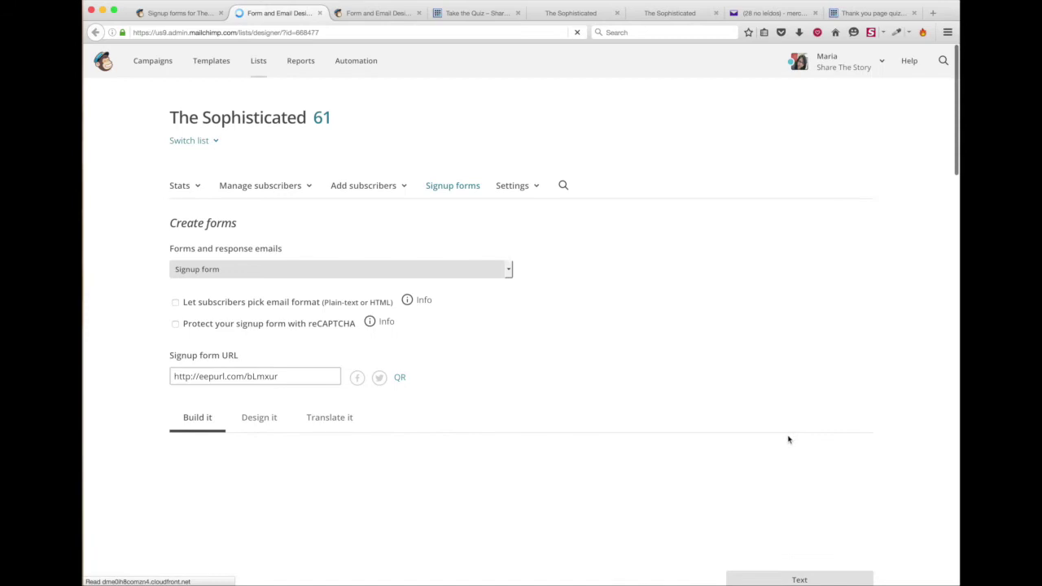
# Examine the Sophisticated signup form in the form builder, including its header image, intro text and available field types.
pyautogui.scroll(-5, 784, 373)
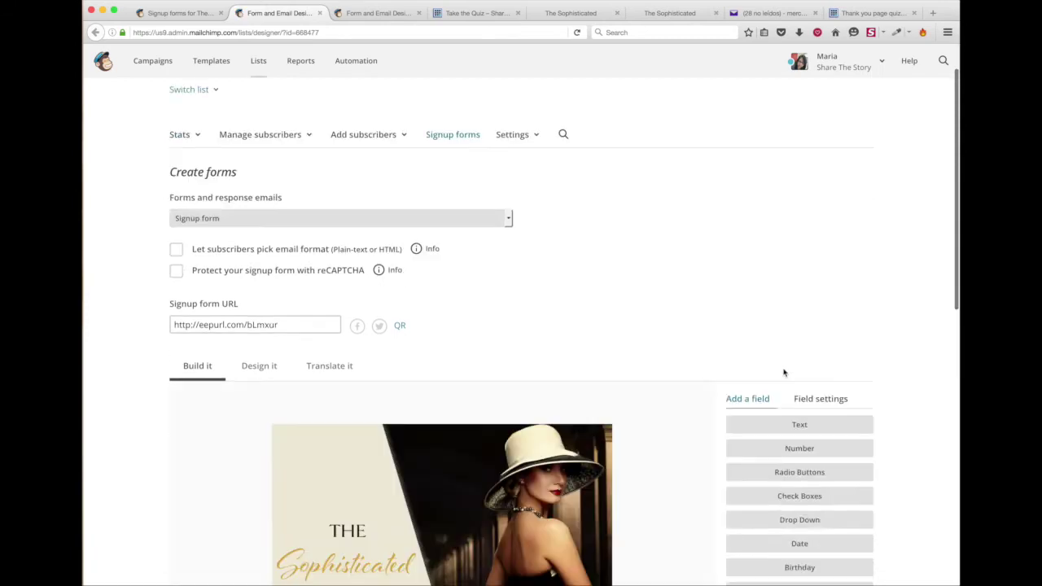
pyautogui.scroll(-3, 784, 372)
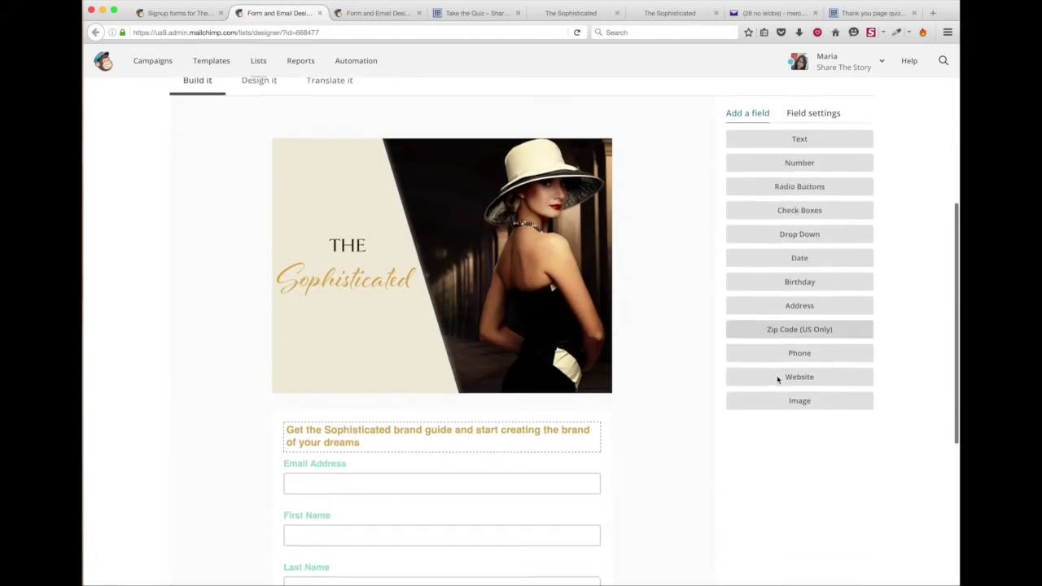
pyautogui.scroll(2, 228, 269)
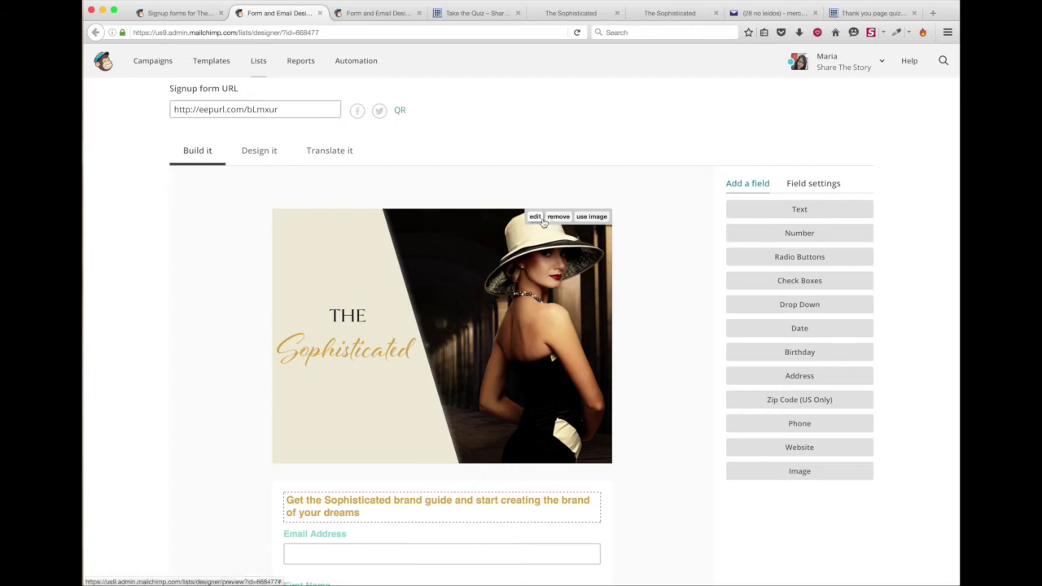
# Browse the stored images available for the signup form's header and close the file manager without selecting one.
pyautogui.click(590, 222)
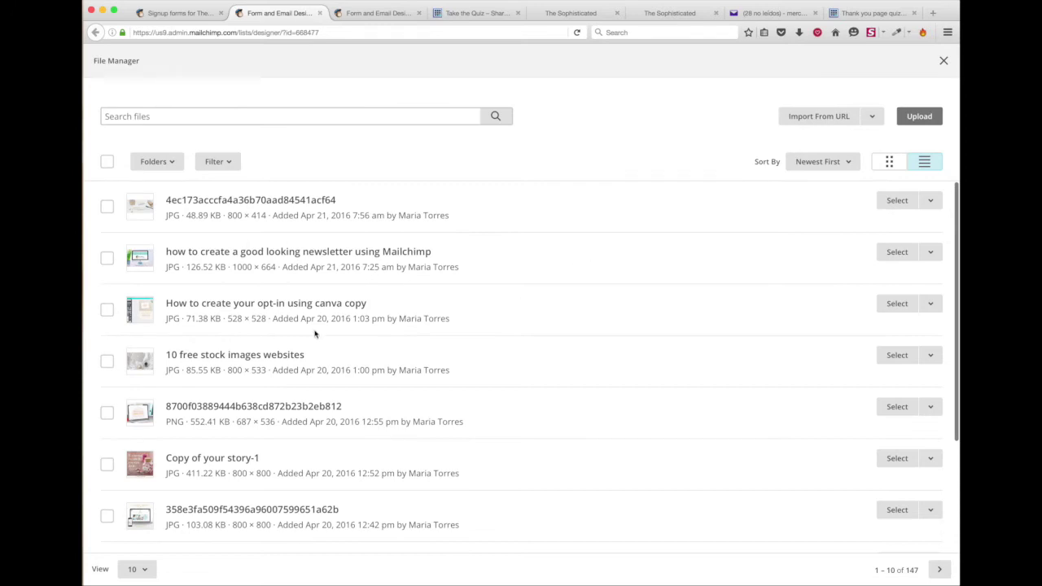
pyautogui.scroll(-4, 315, 334)
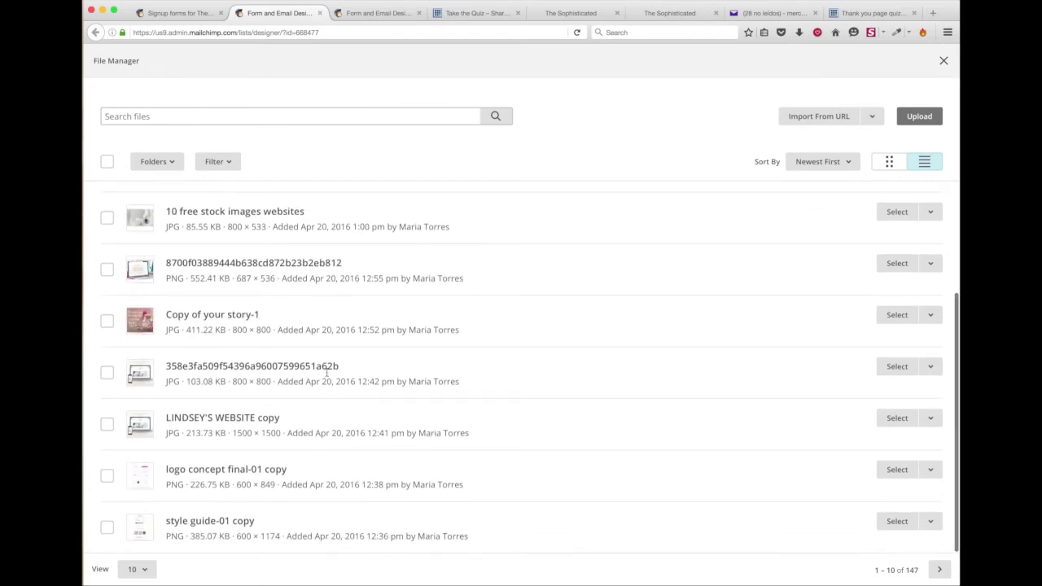
pyautogui.click(943, 62)
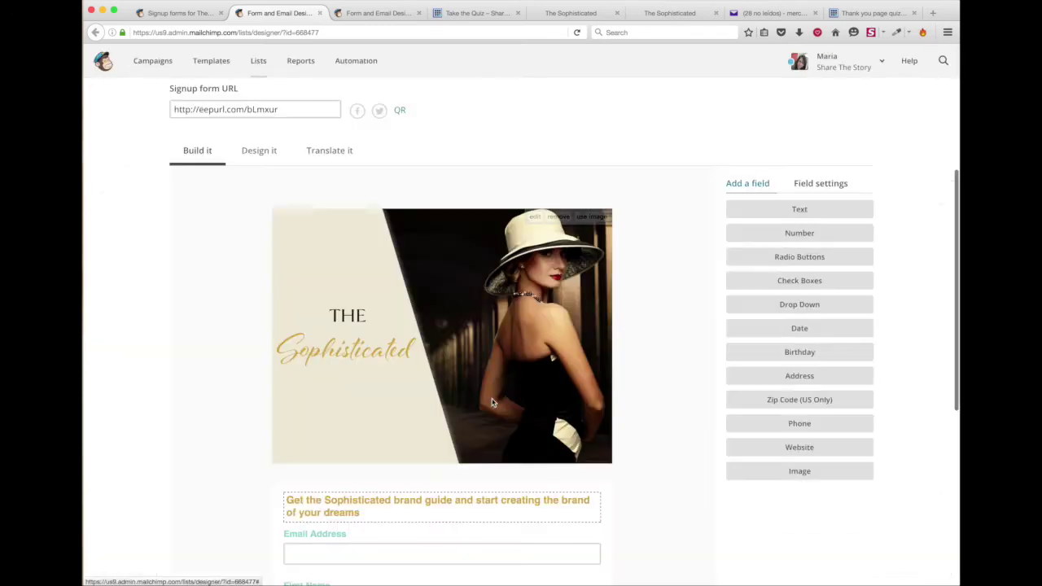
# Open the signup form's design settings and review the page background color option.
pyautogui.scroll(-2, 479, 432)
pyautogui.scroll(4, 481, 430)
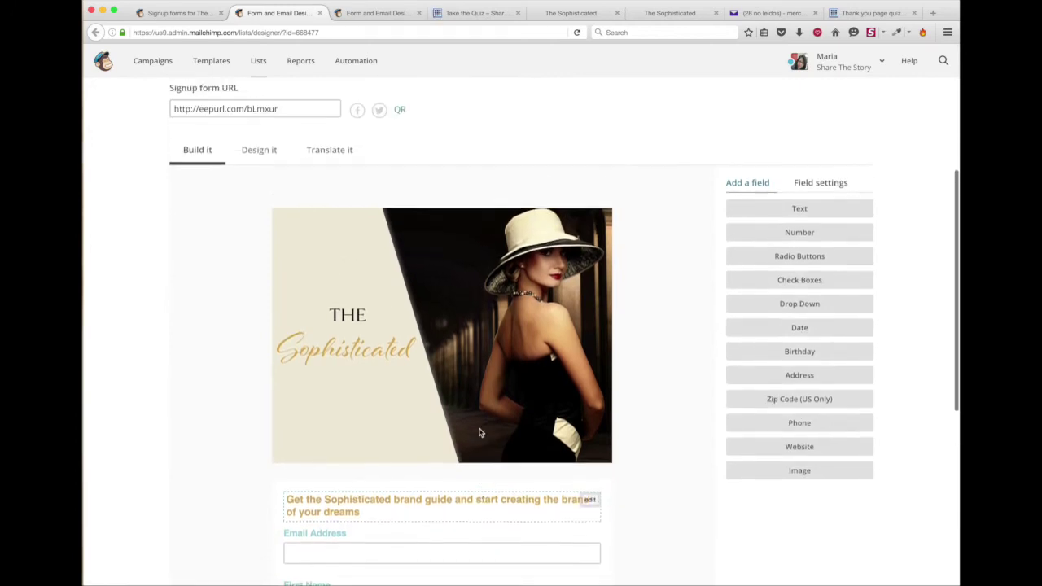
pyautogui.scroll(2, 249, 236)
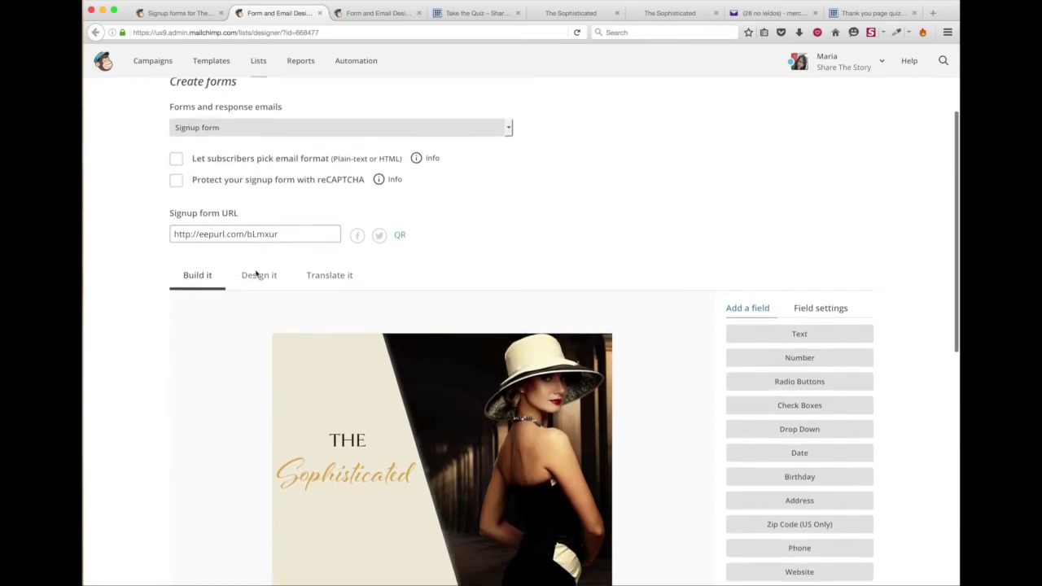
pyautogui.click(259, 277)
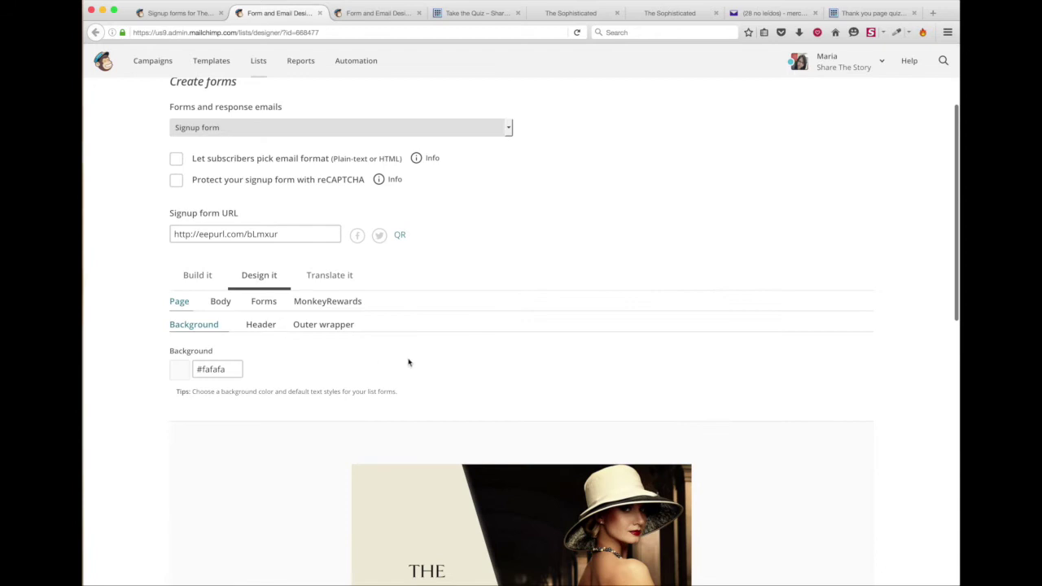
pyautogui.scroll(-1, 407, 363)
pyautogui.scroll(-1, 266, 358)
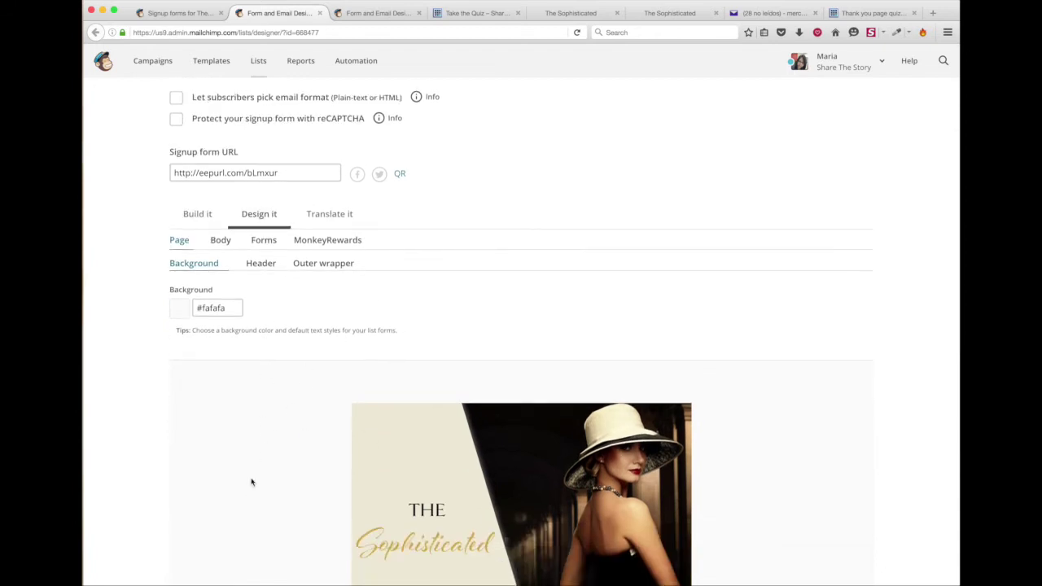
# Review the body foreground background setting and the area of the signup form it affects.
pyautogui.click(221, 242)
pyautogui.scroll(-2, 250, 372)
pyautogui.scroll(-2, 250, 372)
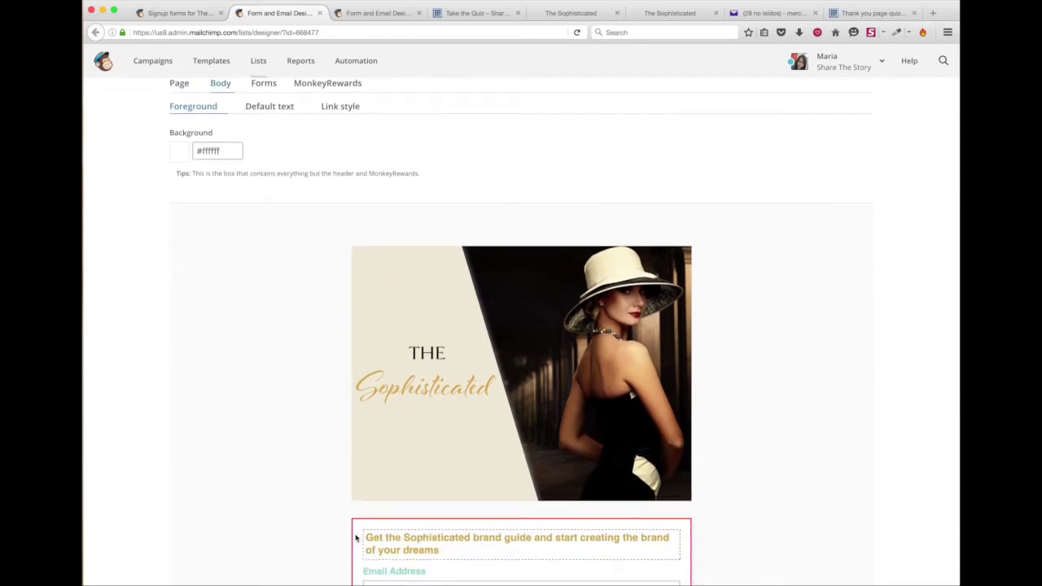
pyautogui.scroll(-3, 356, 535)
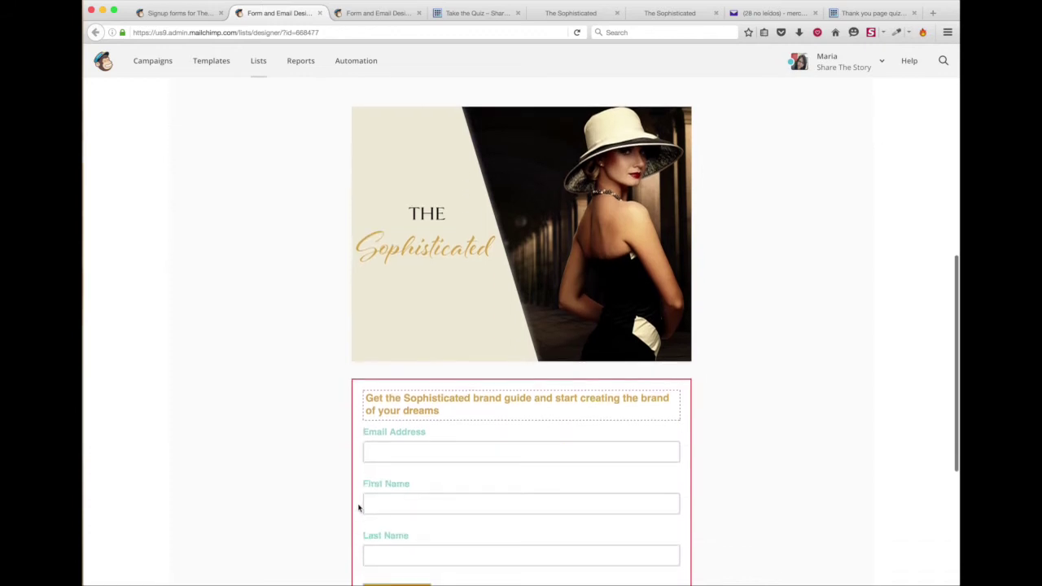
pyautogui.scroll(5, 361, 521)
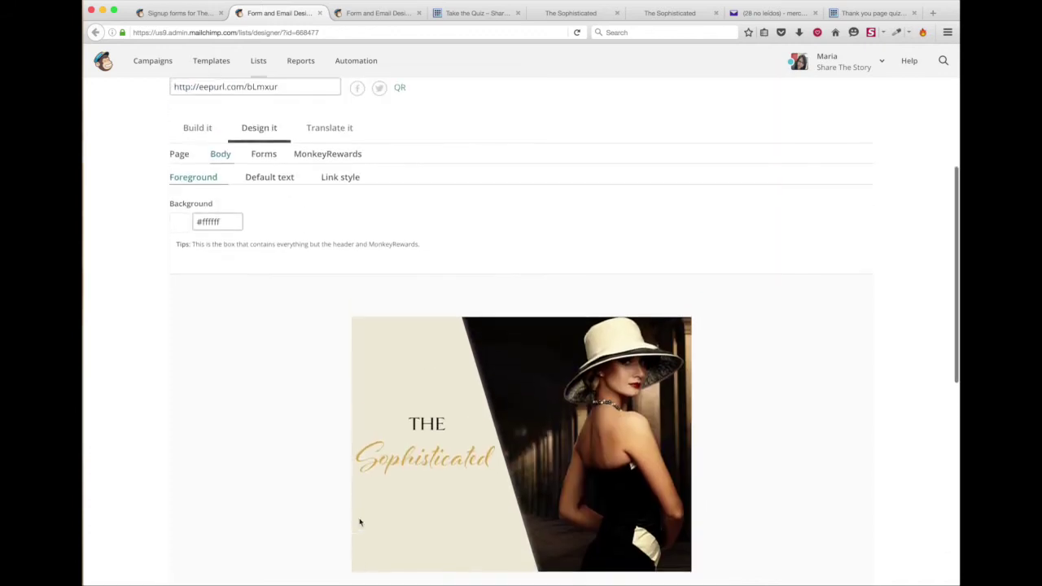
# Review the form button's background and text color settings against the Download button in the preview.
pyautogui.click(262, 154)
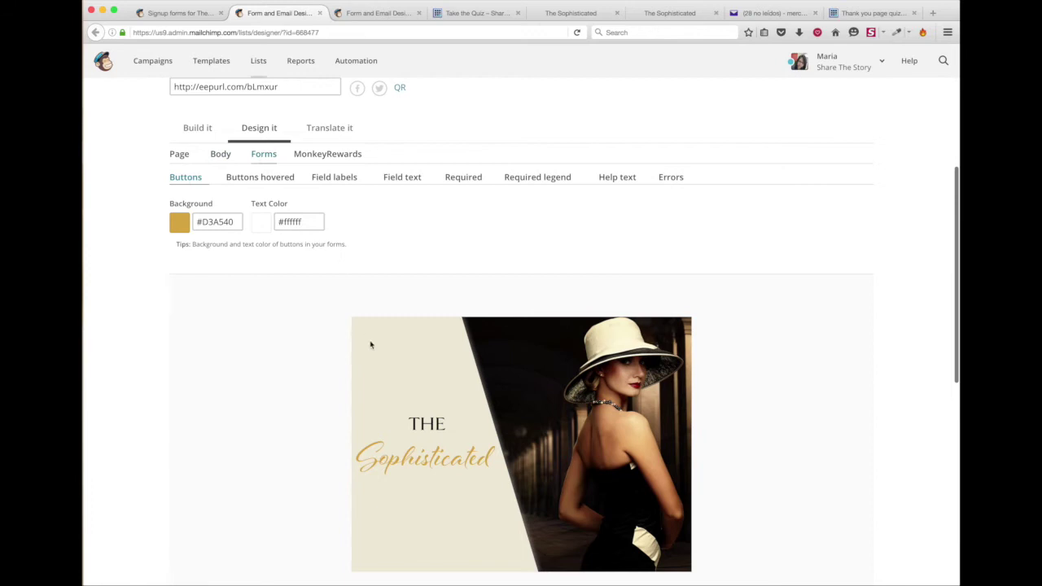
pyautogui.scroll(-1, 368, 344)
pyautogui.scroll(1, 370, 345)
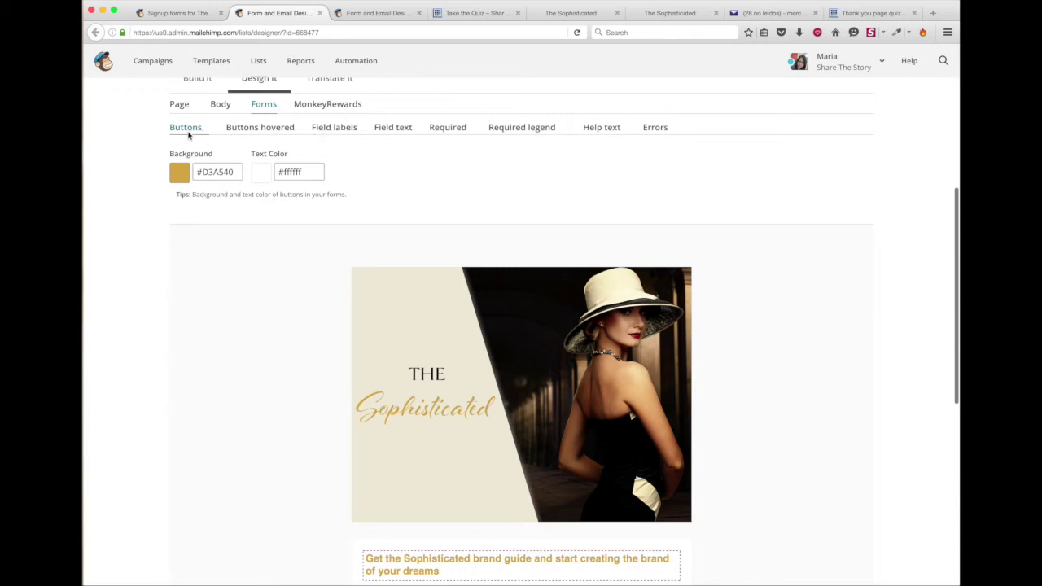
pyautogui.scroll(-10, 302, 233)
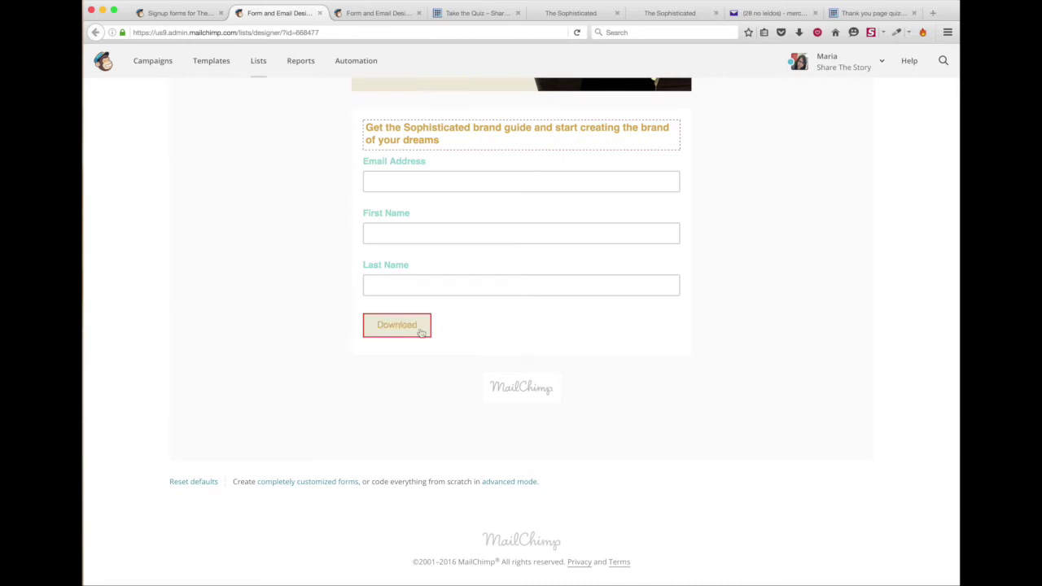
pyautogui.scroll(3, 556, 356)
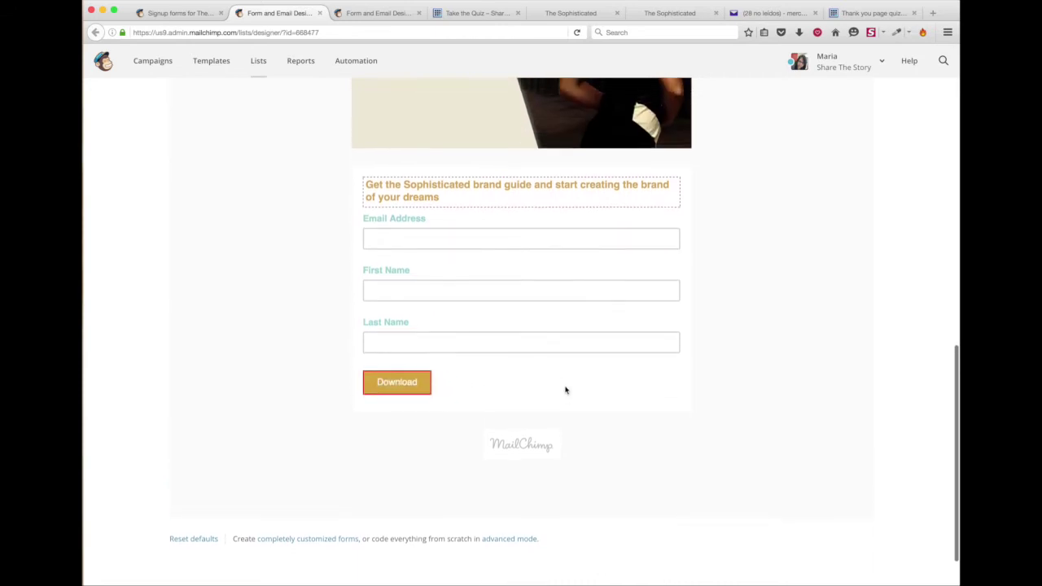
pyautogui.scroll(7, 533, 445)
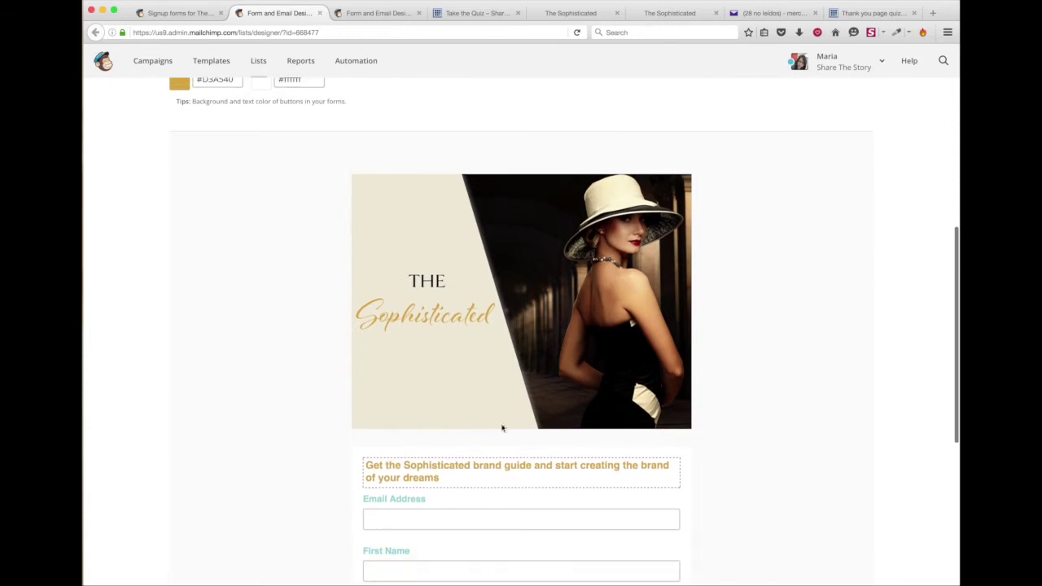
pyautogui.scroll(3, 284, 149)
# Review the hovered button color settings and preview the hover effect on the Download button.
pyautogui.click(260, 124)
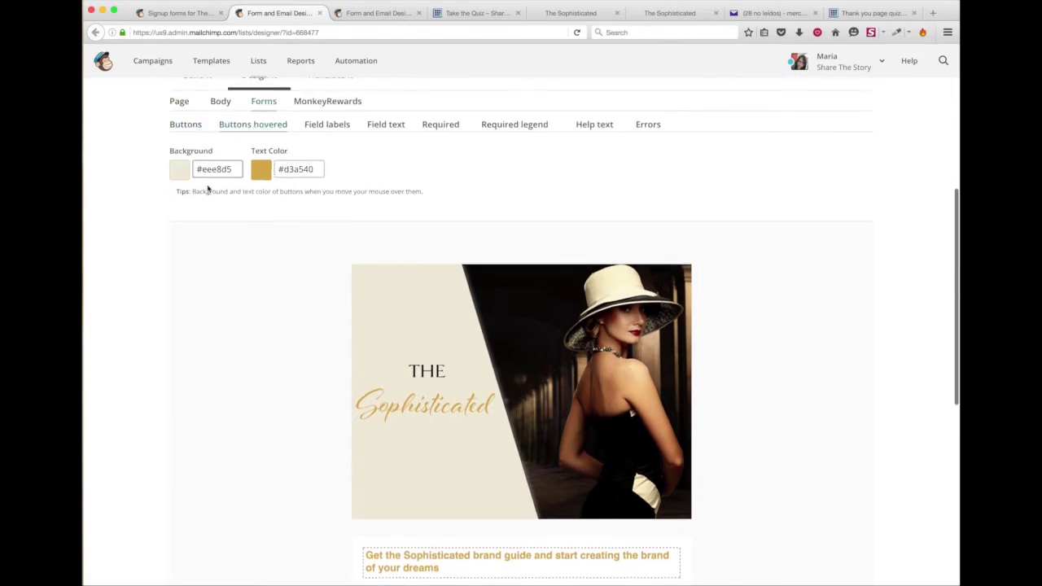
pyautogui.scroll(-10, 423, 326)
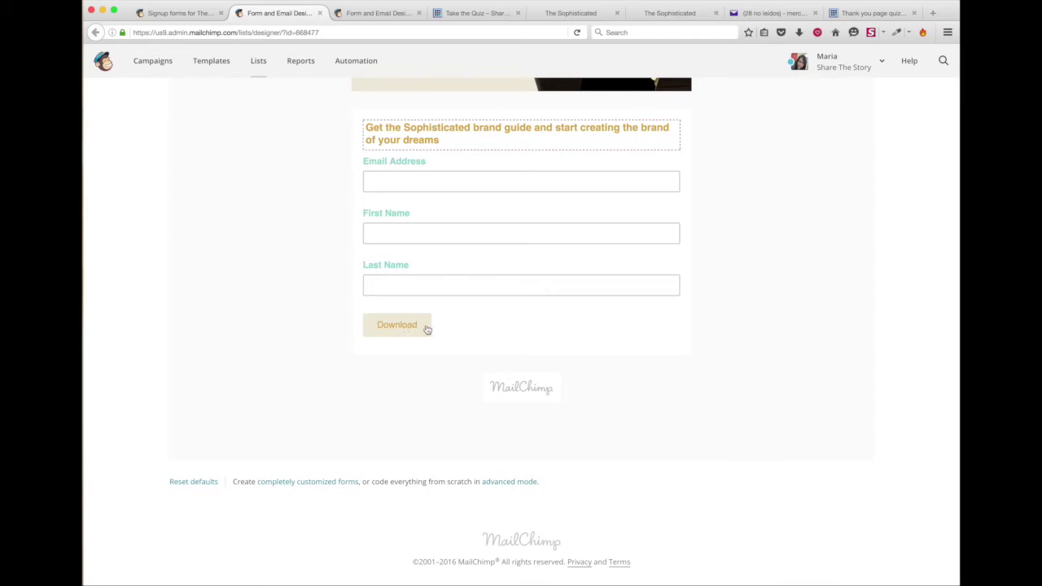
pyautogui.scroll(5, 458, 333)
pyautogui.scroll(5, 458, 333)
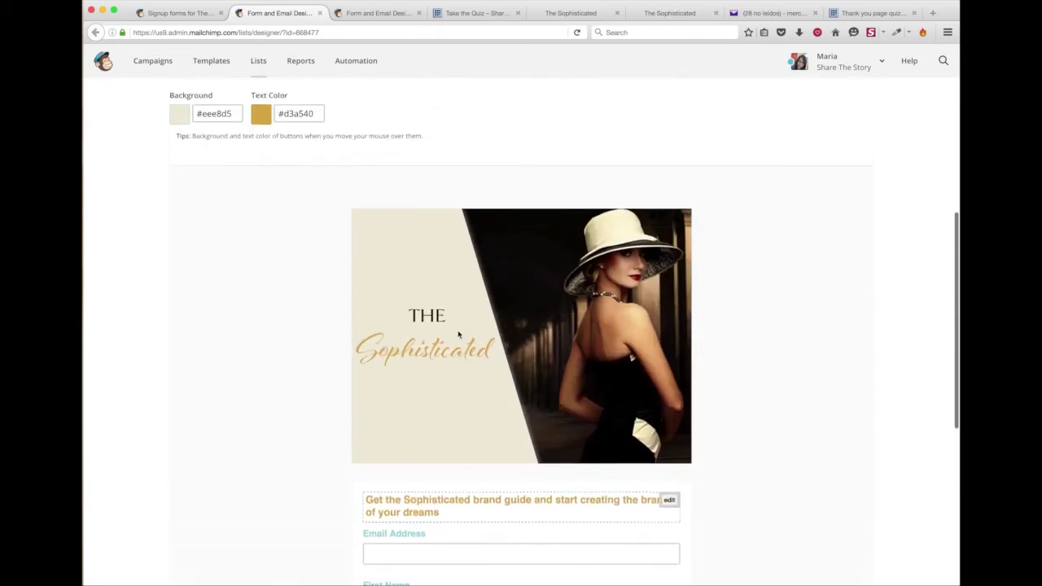
# Review the field label style settings and the Email Address, First Name and Last Name labels they affect.
pyautogui.click(332, 178)
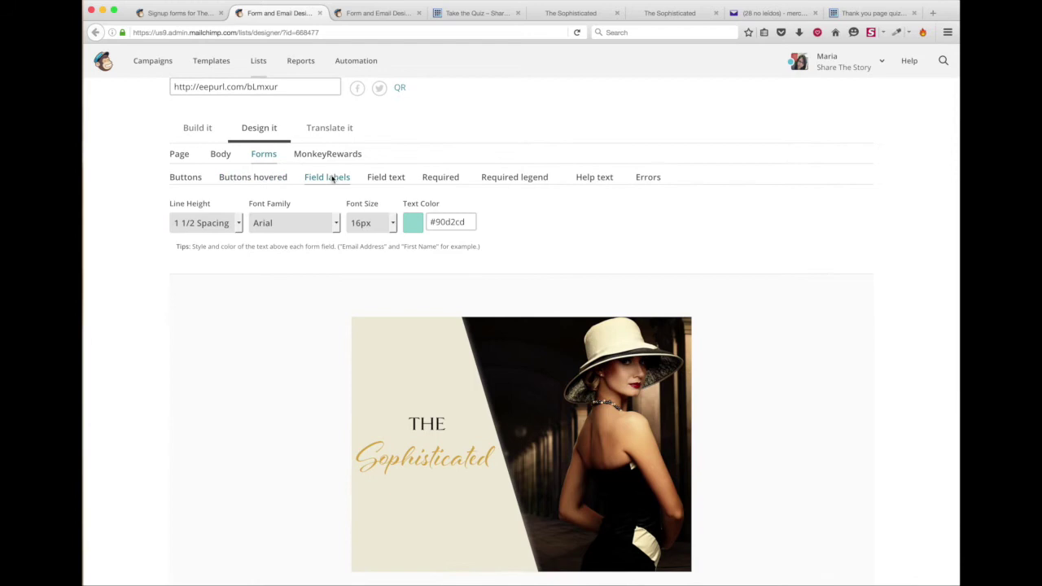
pyautogui.scroll(-5, 420, 314)
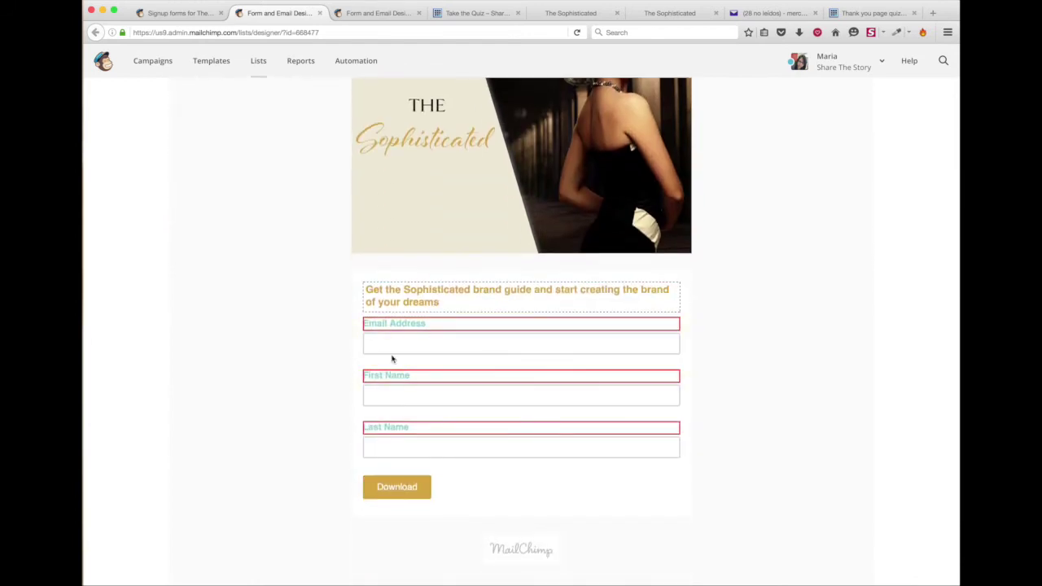
pyautogui.click(419, 328)
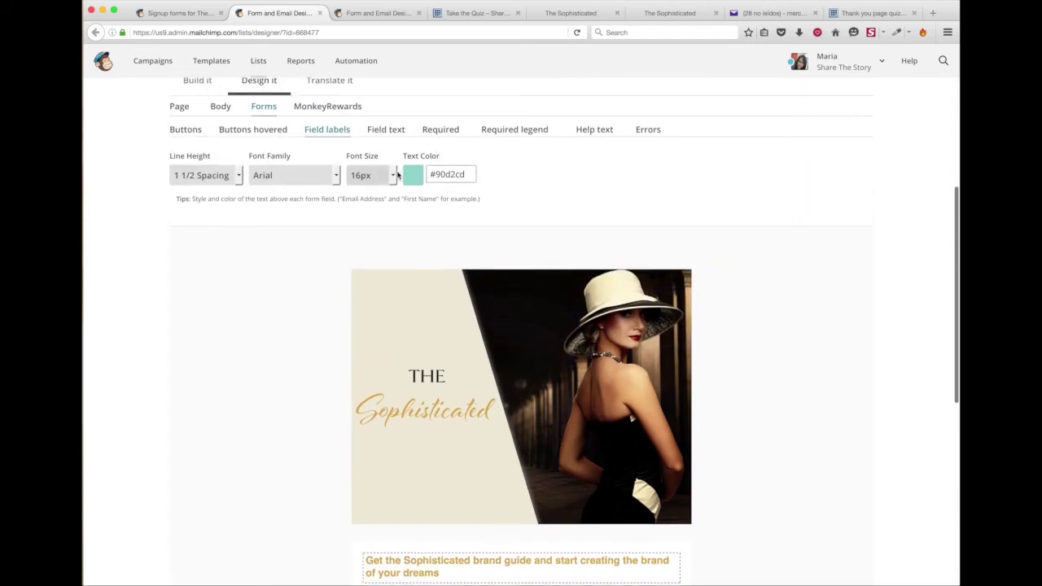
pyautogui.scroll(-3, 350, 315)
pyautogui.scroll(-3, 350, 314)
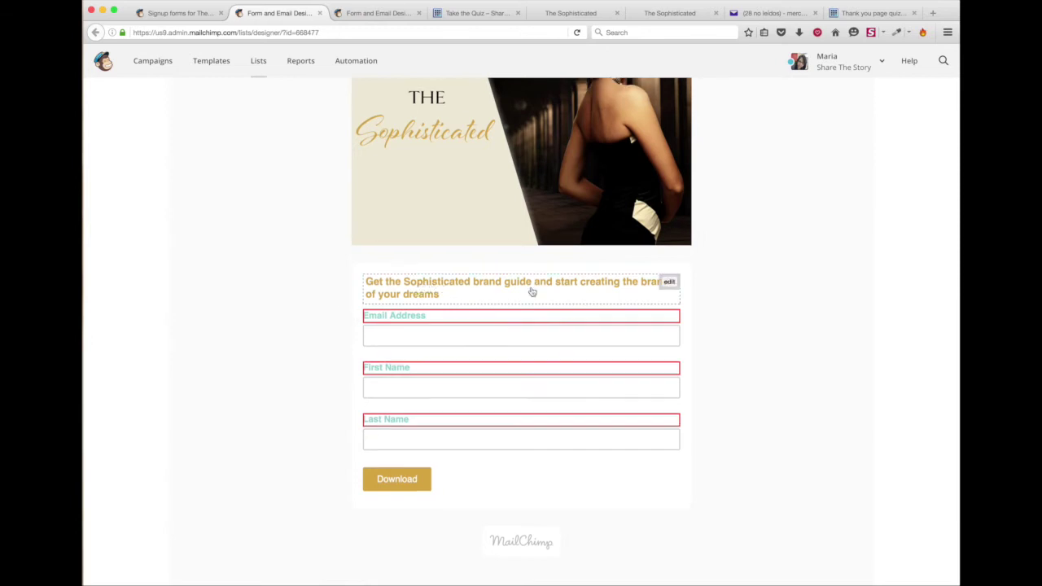
# Open the signup form's intro text in the content editor and close it without changes.
pyautogui.click(669, 283)
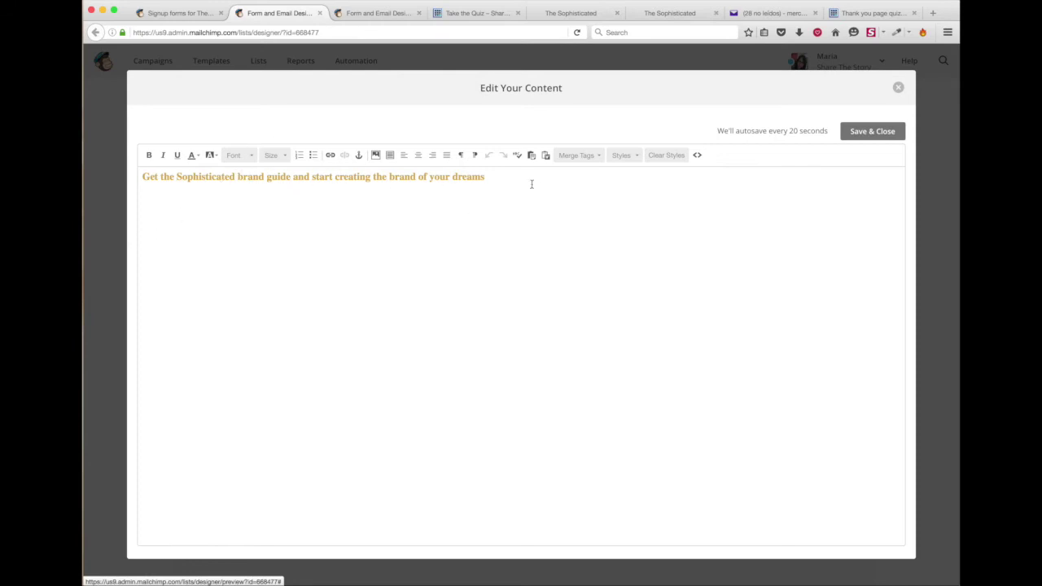
pyautogui.click(899, 88)
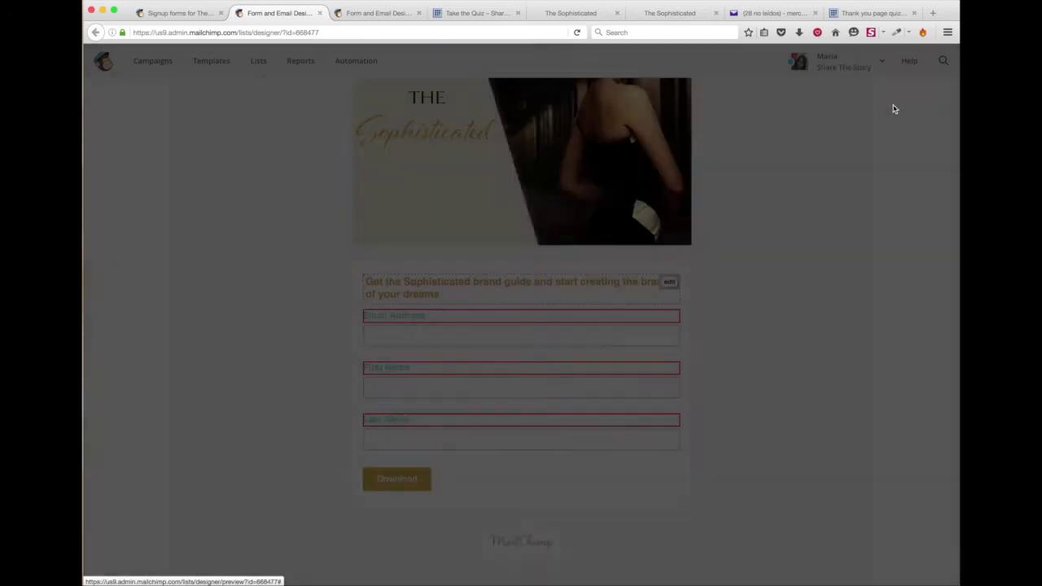
pyautogui.scroll(5, 760, 322)
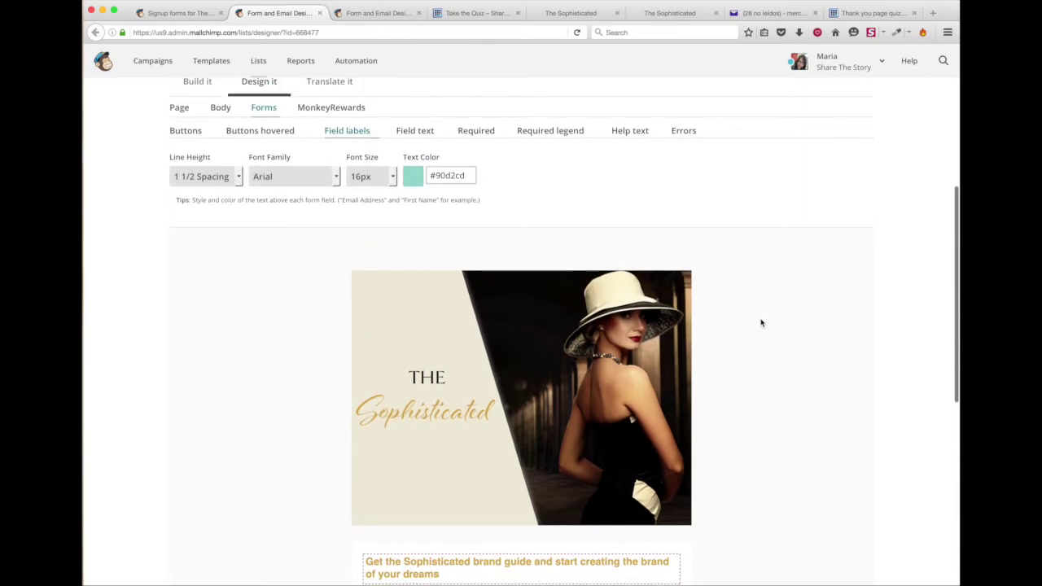
# Select the signup form URL and switch to the Take the Quiz page to check The Sophisticated guide image's link.
pyautogui.scroll(3, 783, 239)
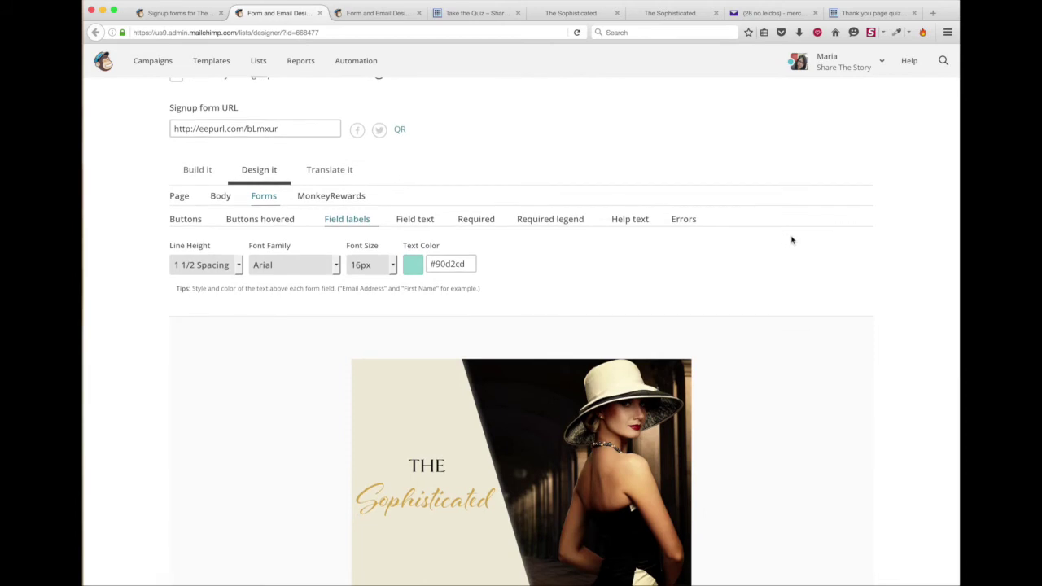
pyautogui.tripleClick(309, 129)
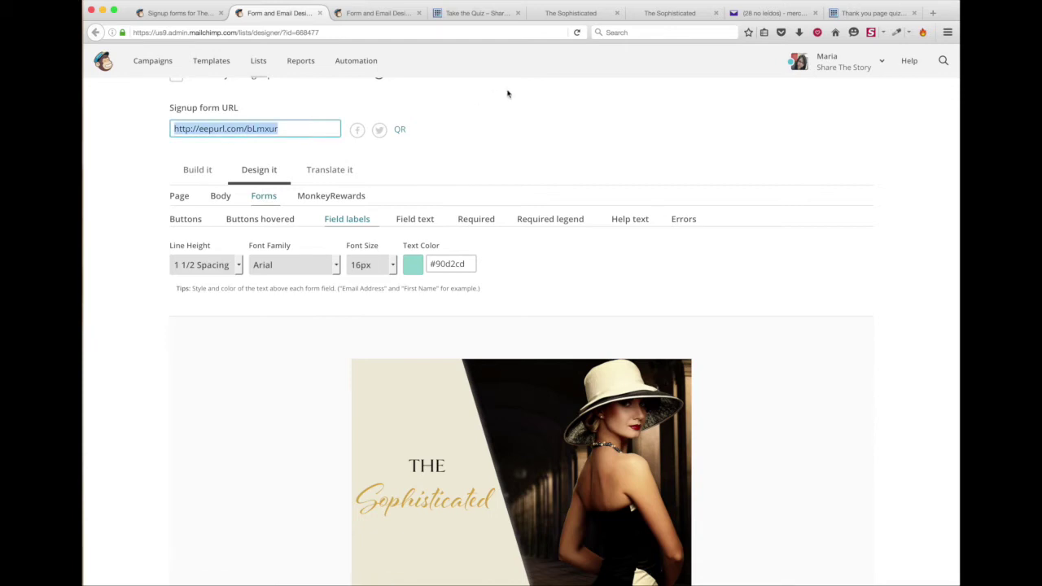
pyautogui.click(488, 13)
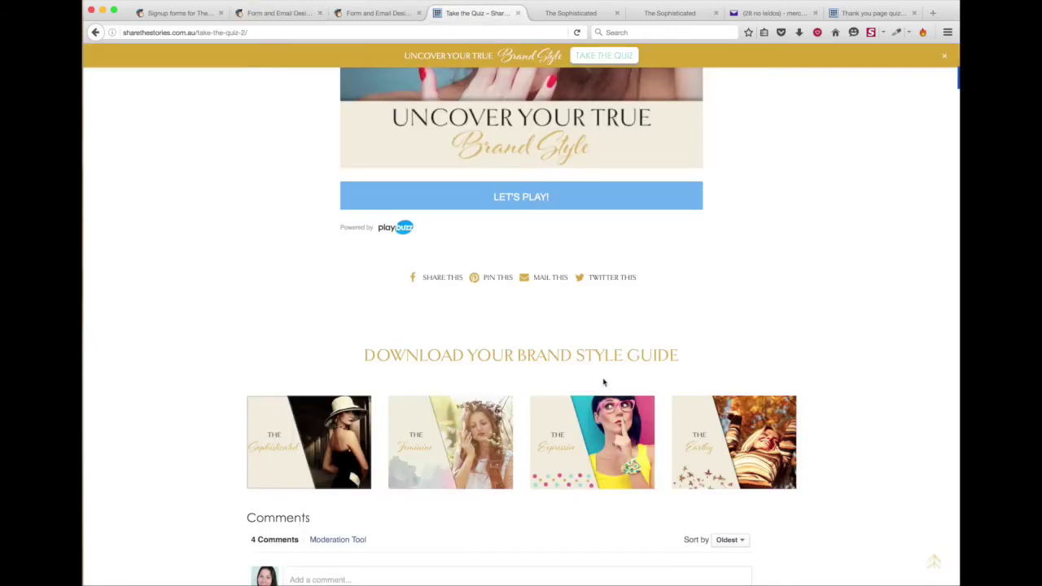
pyautogui.scroll(-1, 603, 381)
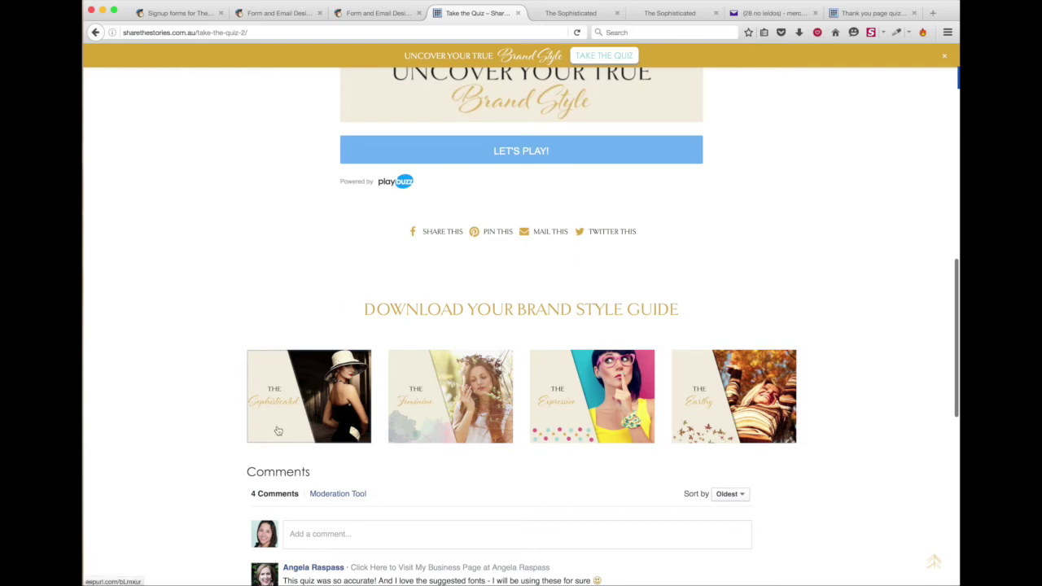
# Return to the form builder in the other Mailchimp browser tab and highlight its signup form URL.
pyautogui.click(390, 17)
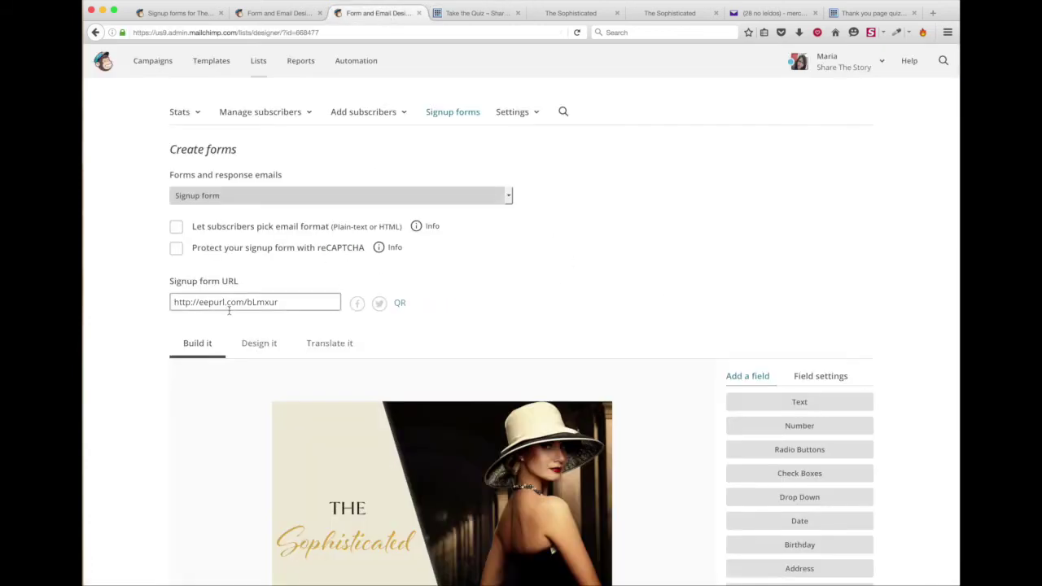
pyautogui.click(282, 302)
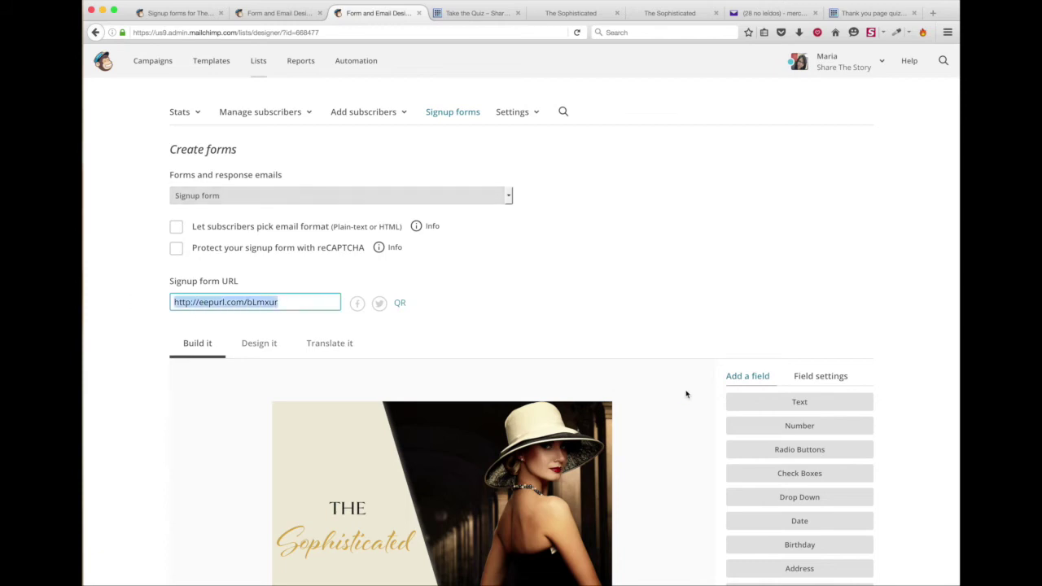
pyautogui.click(660, 296)
pyautogui.scroll(-1, 663, 307)
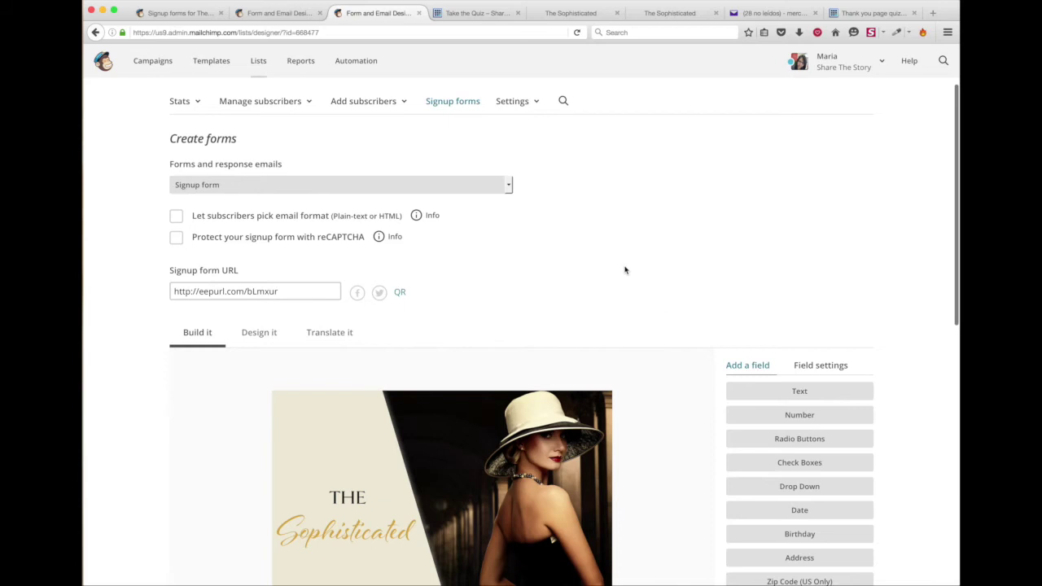
# Switch the forms and response emails selection to the Opt-in confirmation email and bring its message content into view.
pyautogui.click(508, 186)
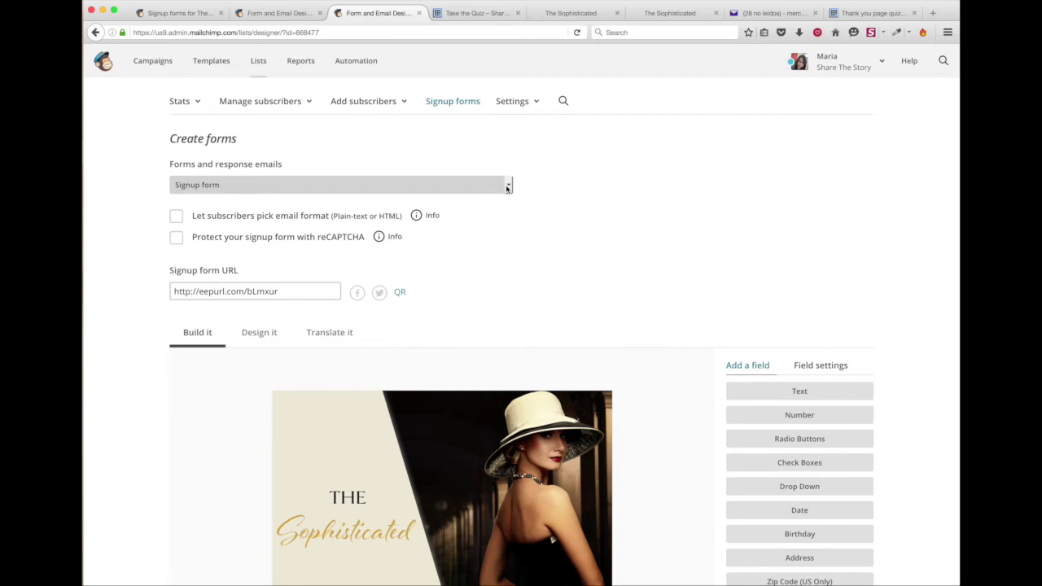
pyautogui.click(508, 187)
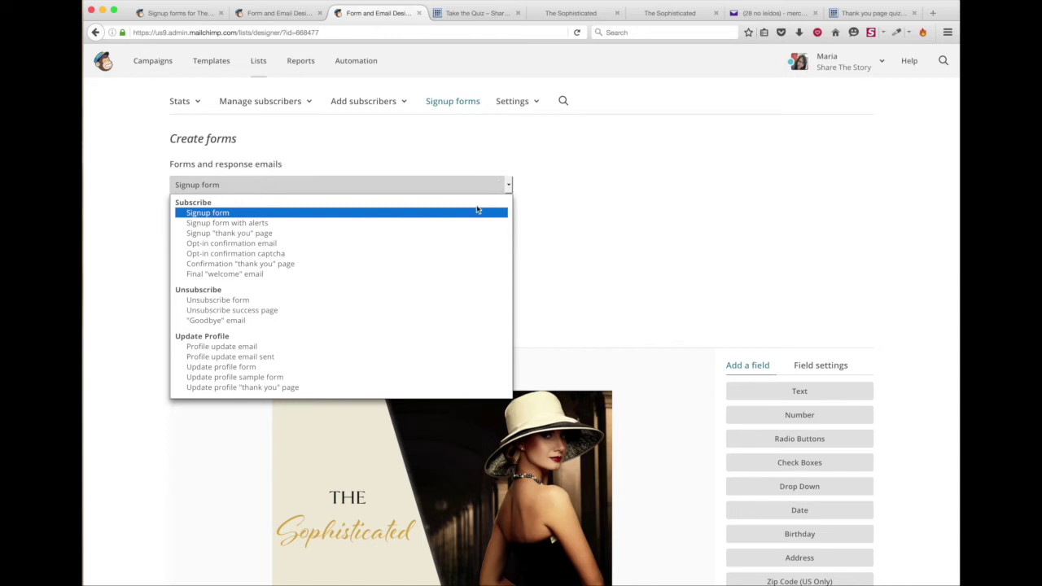
pyautogui.click(261, 247)
pyautogui.scroll(-5, 674, 213)
pyautogui.scroll(-3, 674, 213)
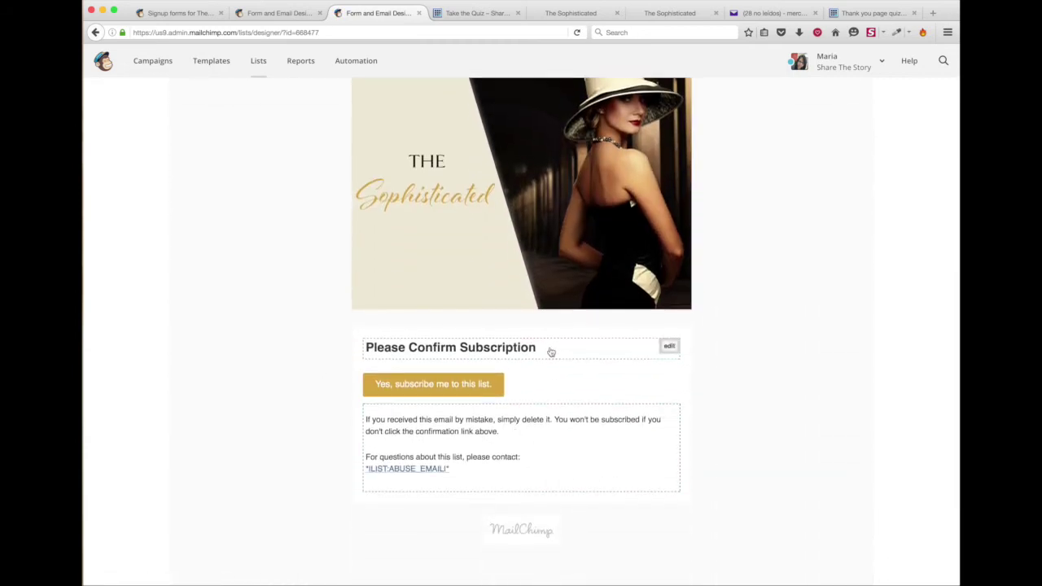
# Switch to Yahoo Mail and view the "The Sophisticated: Please Confirm Subscription" email, dismissing the external account alert.
pyautogui.click(771, 14)
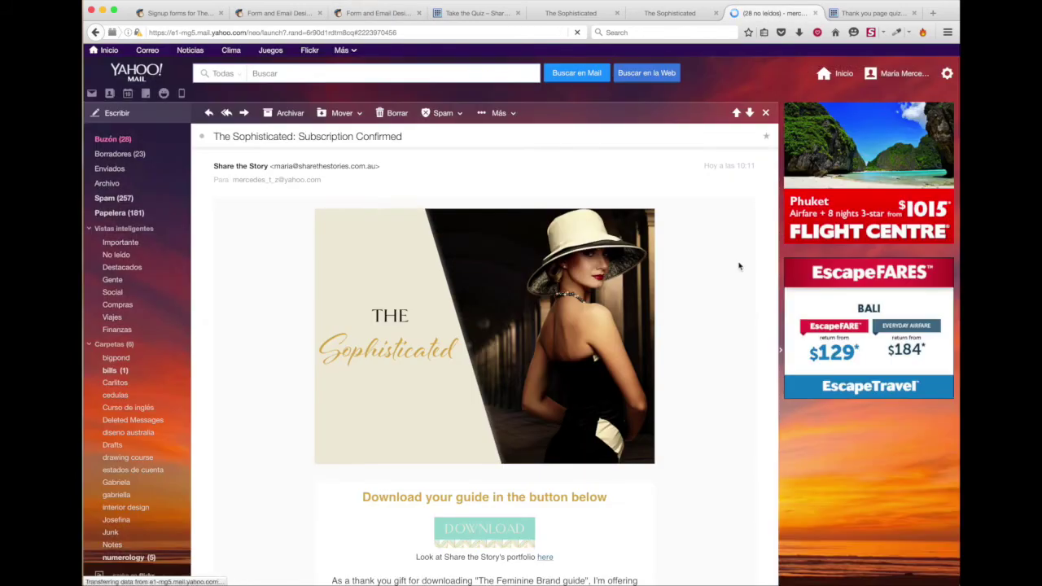
pyautogui.click(126, 142)
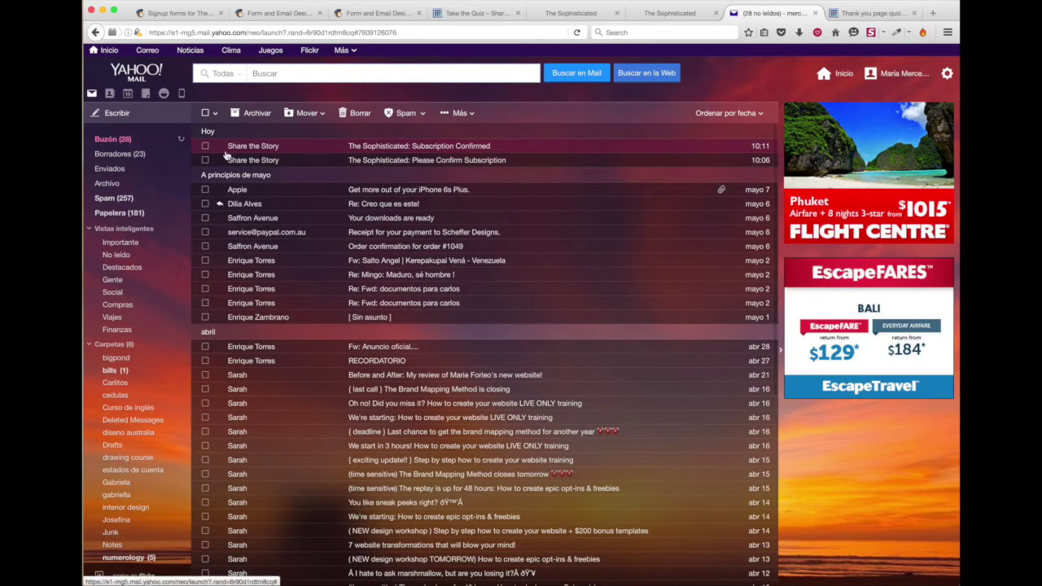
pyautogui.click(261, 164)
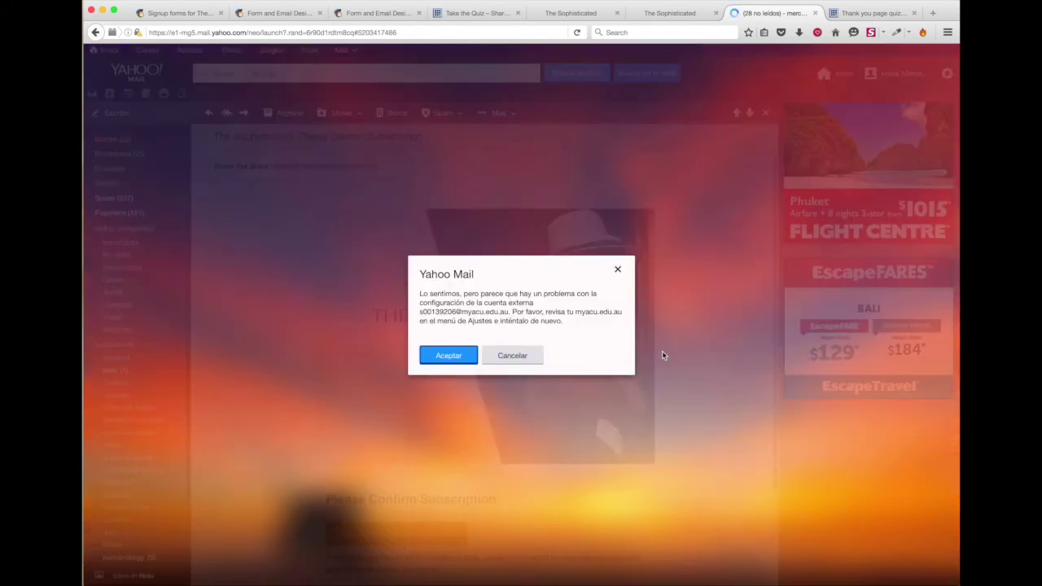
pyautogui.click(617, 271)
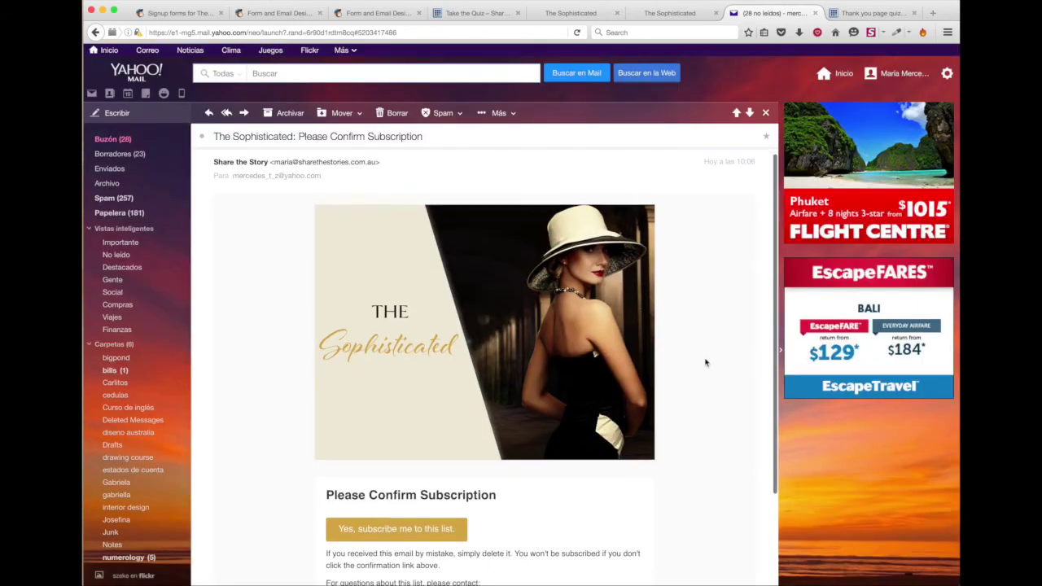
pyautogui.scroll(-3, 702, 363)
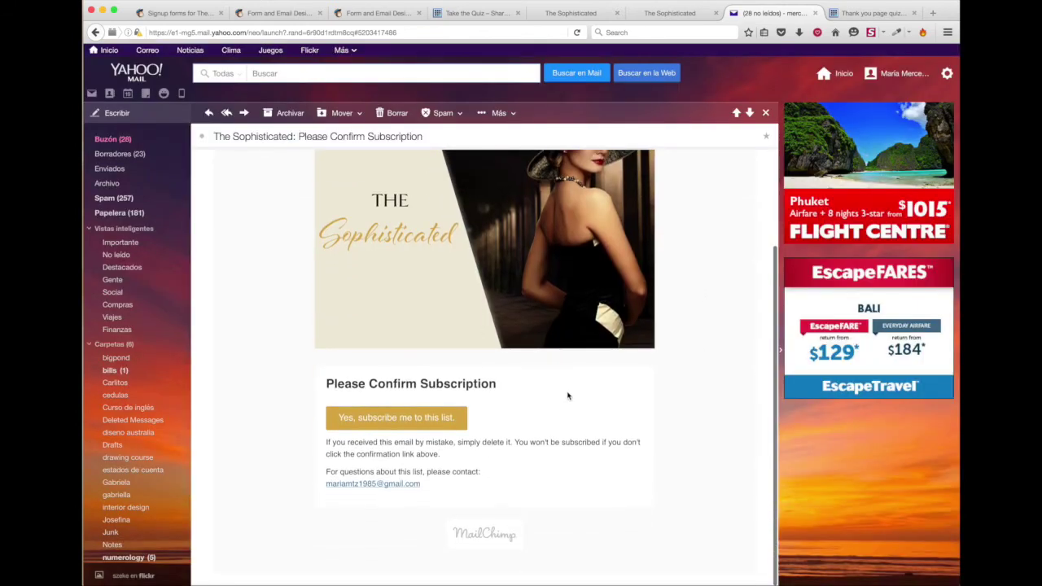
pyautogui.scroll(1, 629, 413)
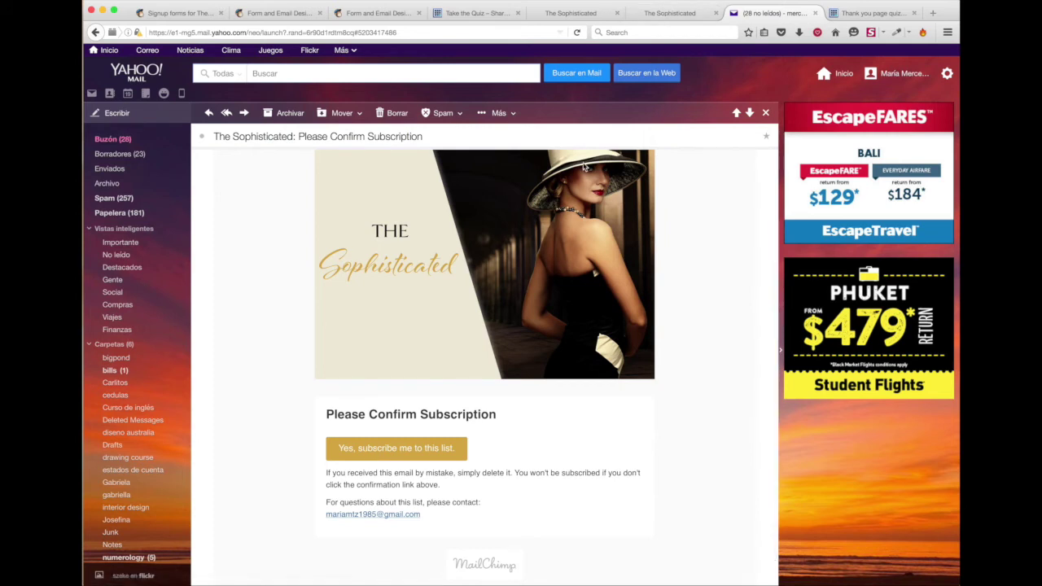
# Select the web address of the quiz's Thank you page and switch back to the Mailchimp signup form designer.
pyautogui.click(843, 15)
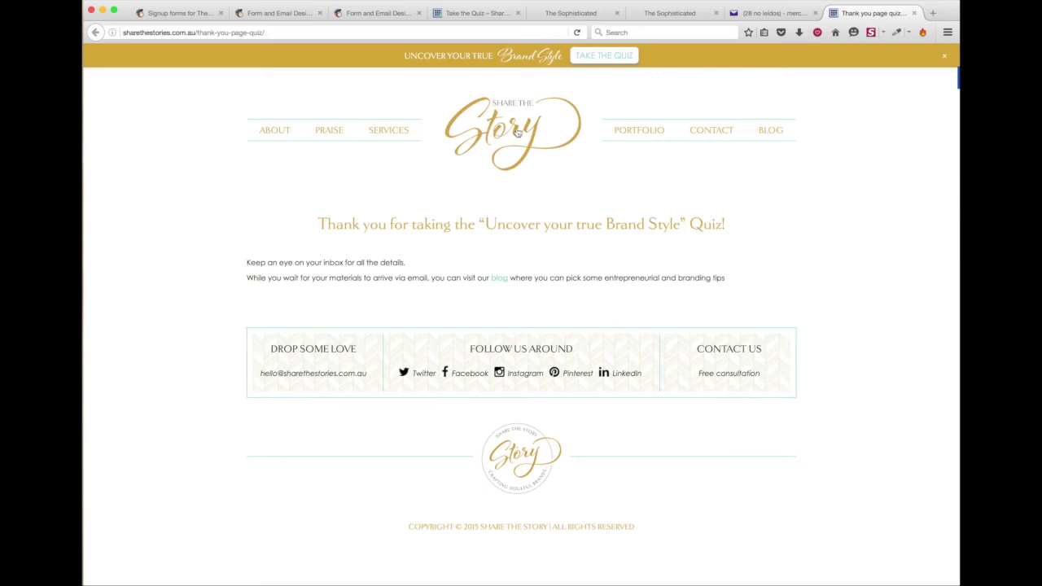
pyautogui.click(399, 33)
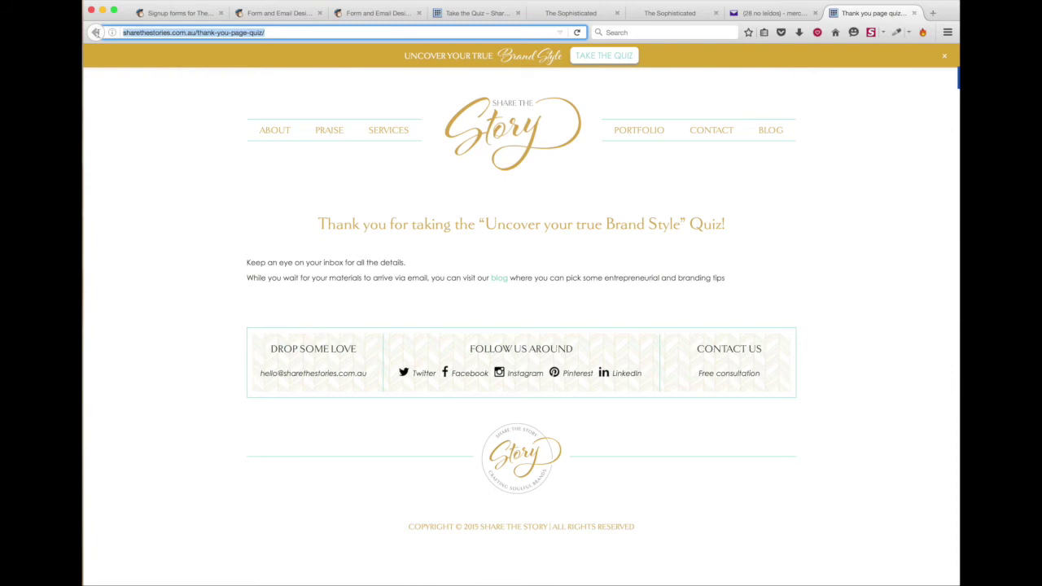
pyautogui.click(387, 14)
pyautogui.click(274, 13)
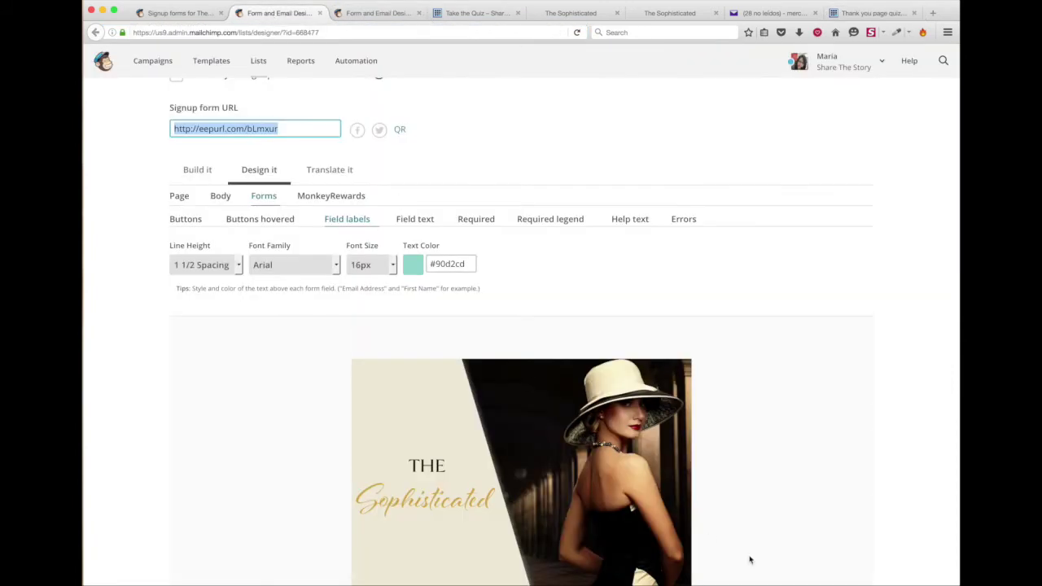
# Switch the forms and response emails selection to the Confirmation "thank you" page and bring its redirect URL field into view.
pyautogui.scroll(-1, 656, 328)
pyautogui.scroll(2, 610, 327)
pyautogui.scroll(3, 610, 327)
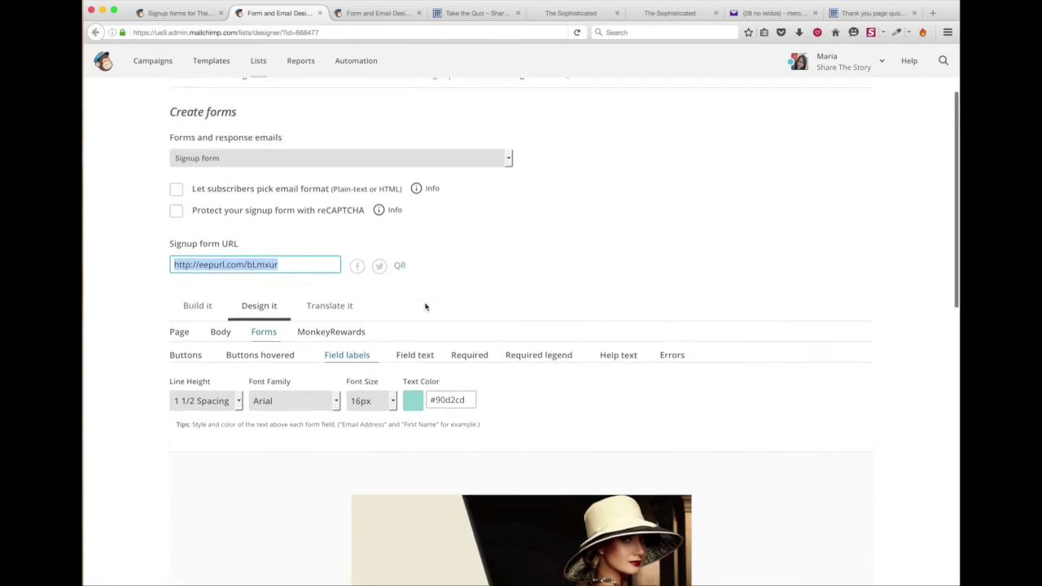
pyautogui.click(506, 181)
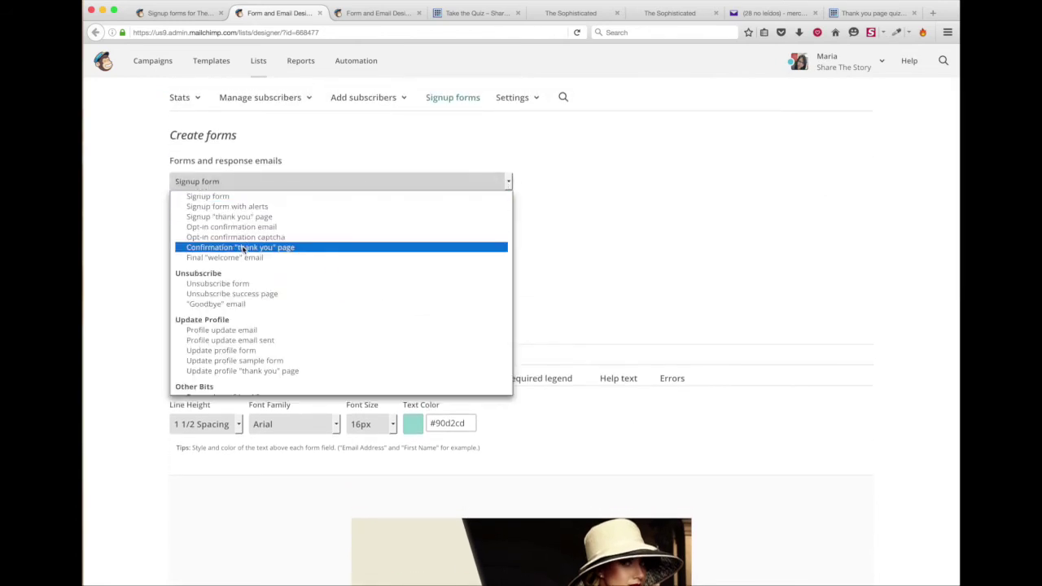
pyautogui.click(295, 249)
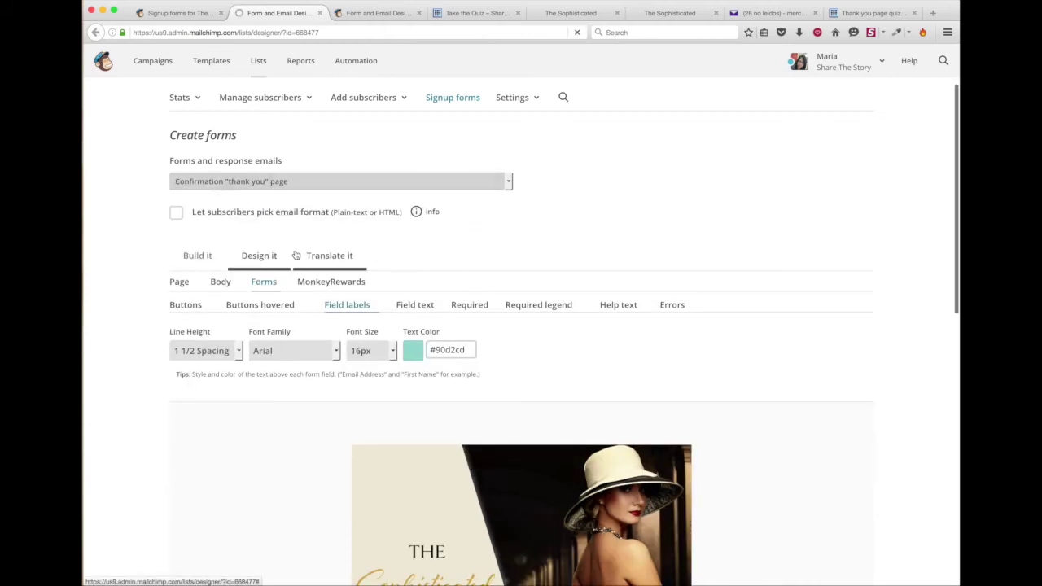
pyautogui.scroll(-2, 635, 244)
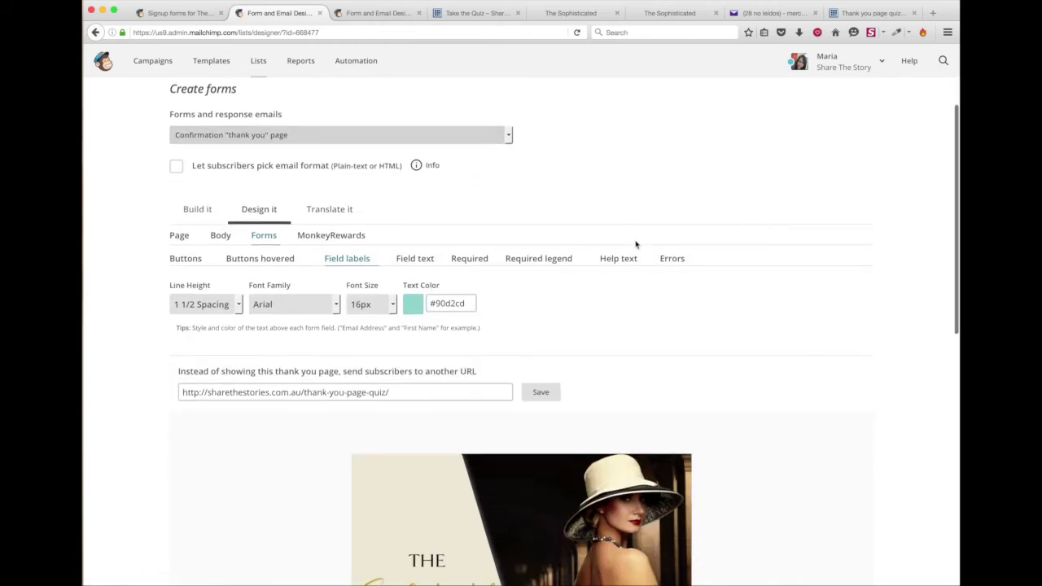
pyautogui.scroll(-1, 634, 249)
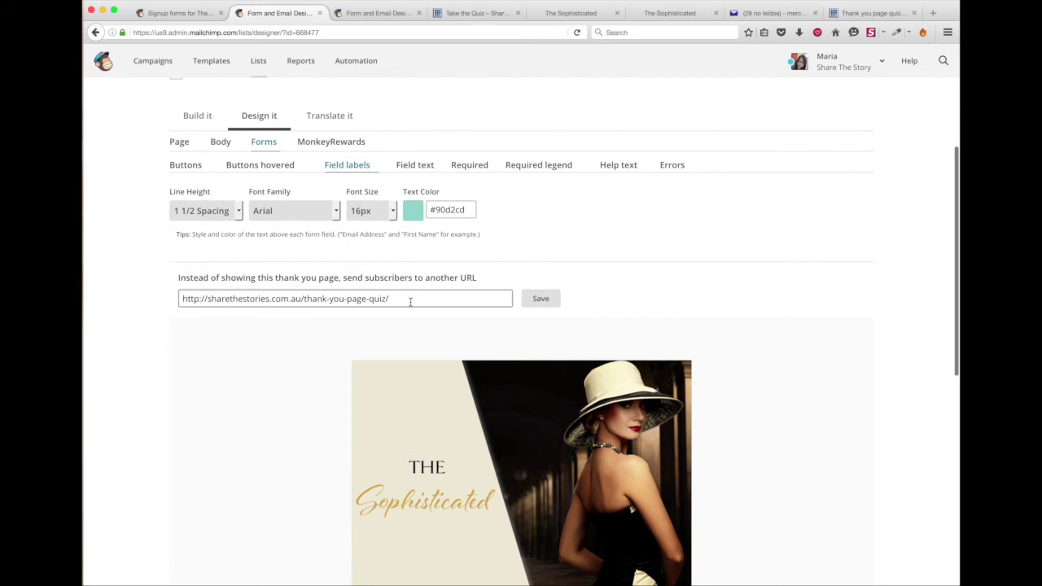
# Review the confirmation page's content, highlight its redirect URL, and compare it with the live quiz Thank you page.
pyautogui.scroll(-4, 431, 304)
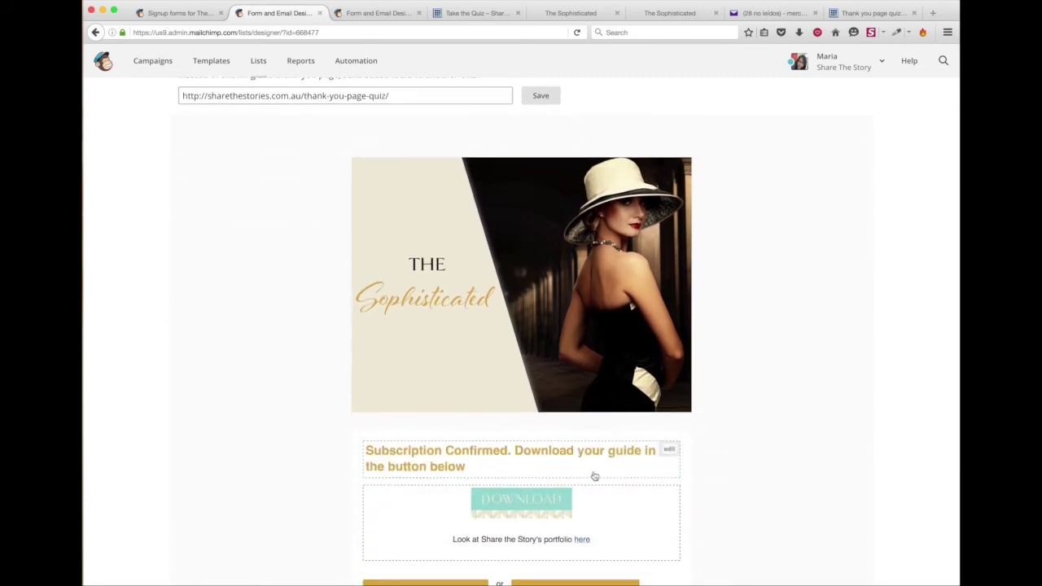
pyautogui.scroll(5, 594, 476)
pyautogui.click(419, 378)
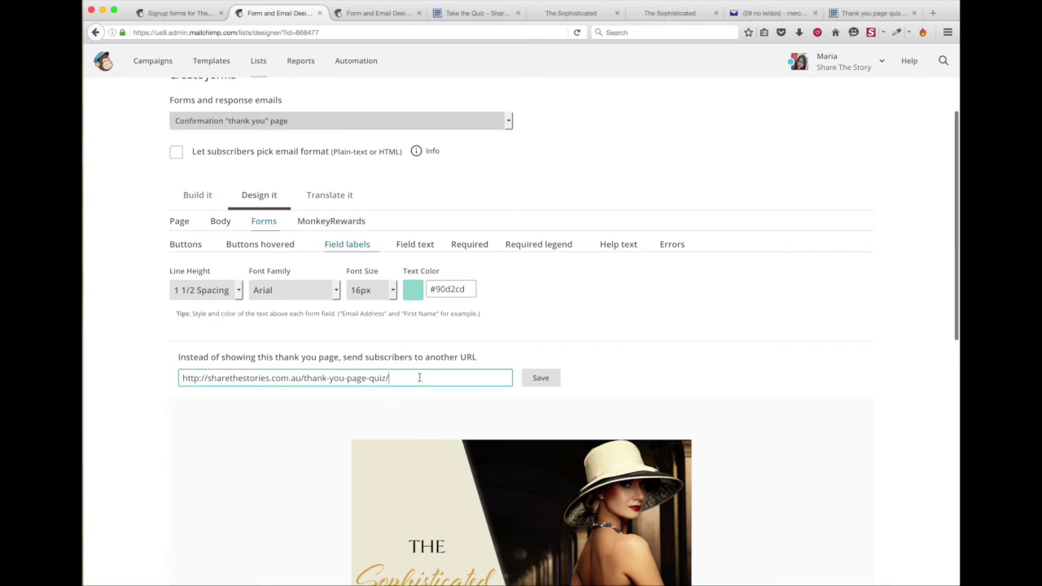
pyautogui.press('super+a')
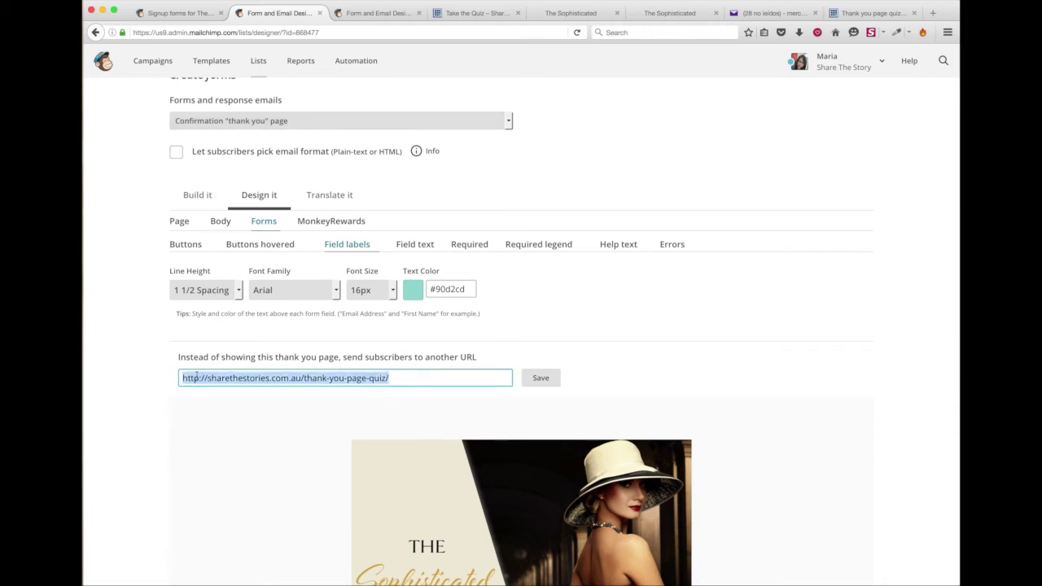
pyautogui.click(408, 379)
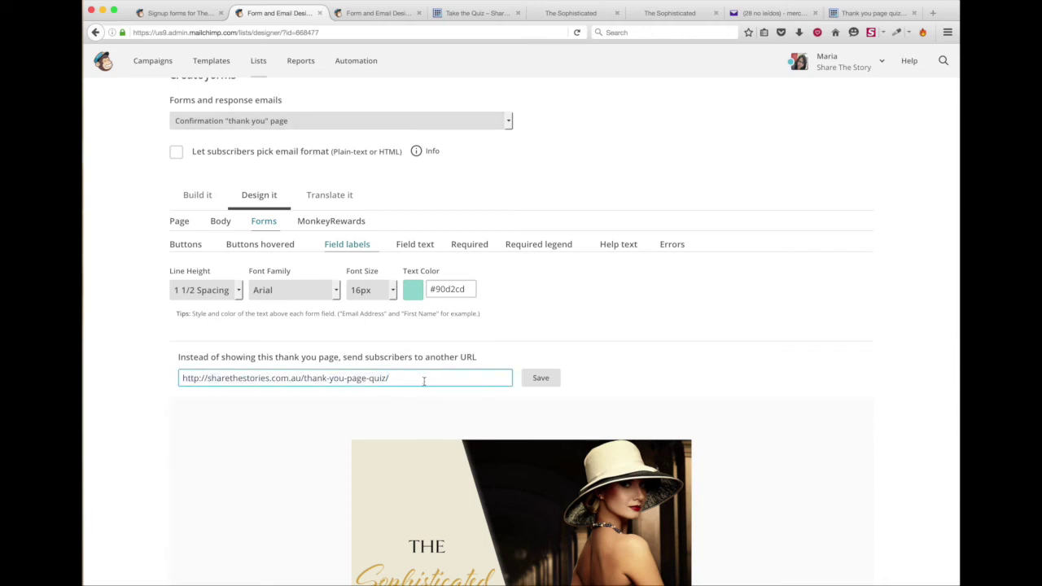
pyautogui.scroll(-1, 425, 383)
pyautogui.scroll(-2, 569, 472)
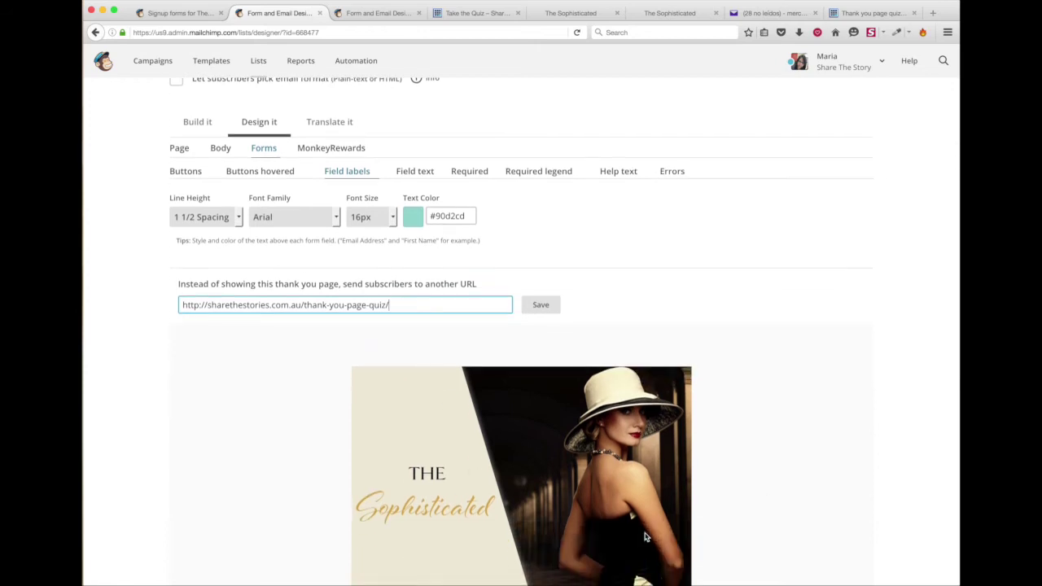
pyautogui.click(867, 13)
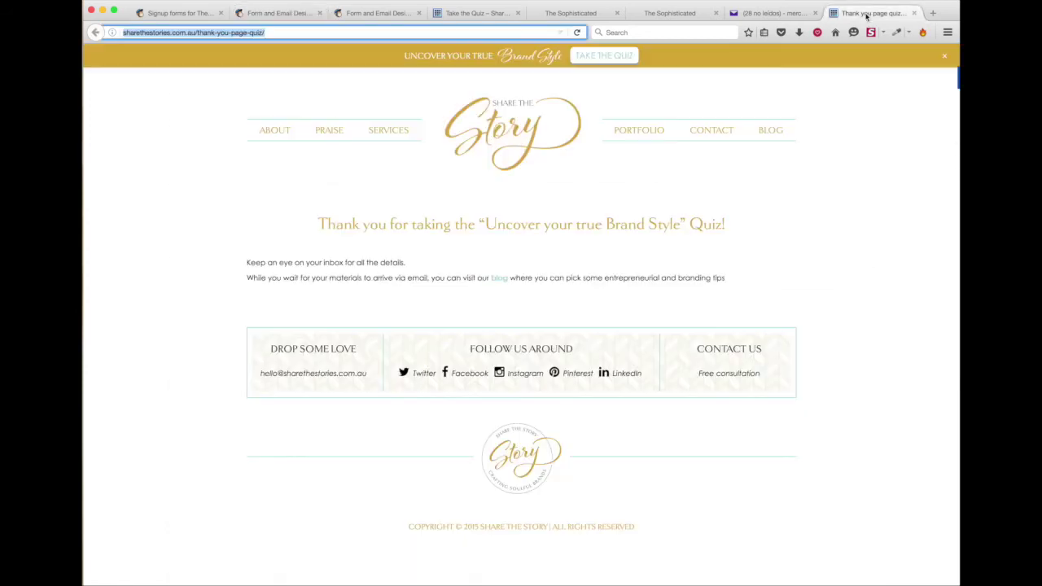
pyautogui.click(257, 15)
# Switch the forms and response emails selection to the Final "welcome" email and open its message text in the content editor.
pyautogui.scroll(3, 532, 258)
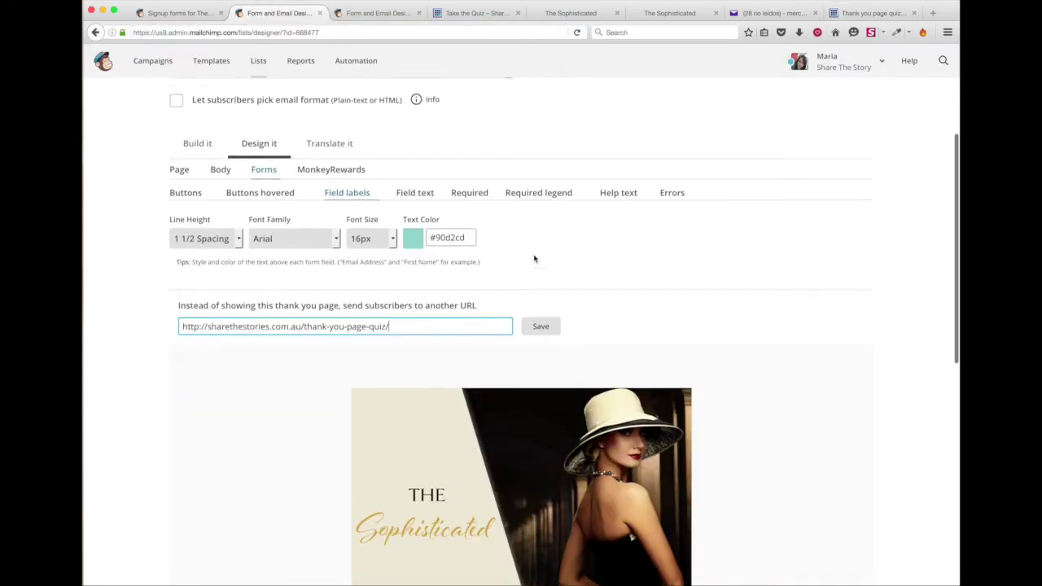
pyautogui.click(508, 138)
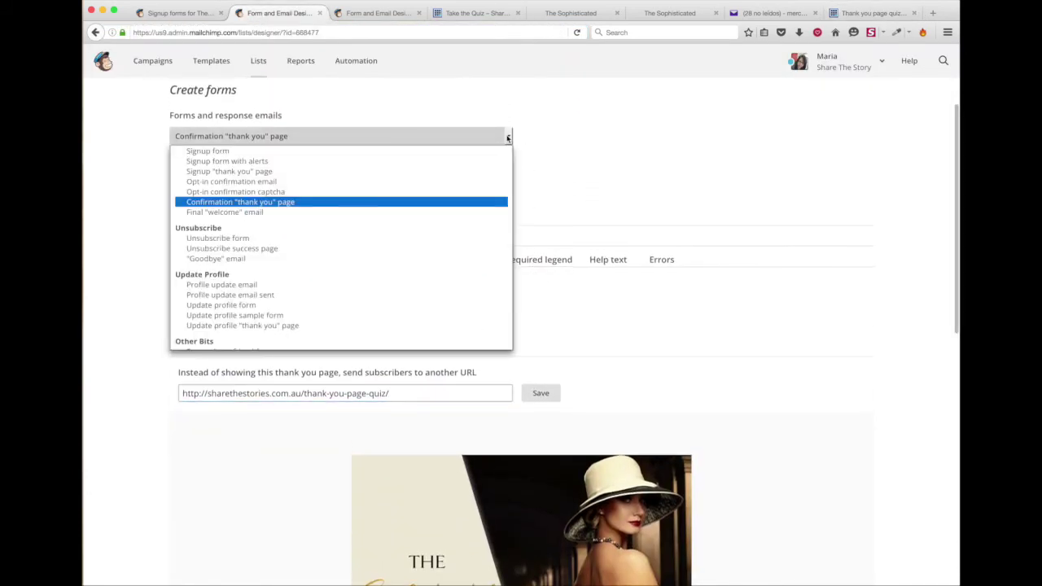
pyautogui.click(242, 212)
pyautogui.scroll(-7, 654, 203)
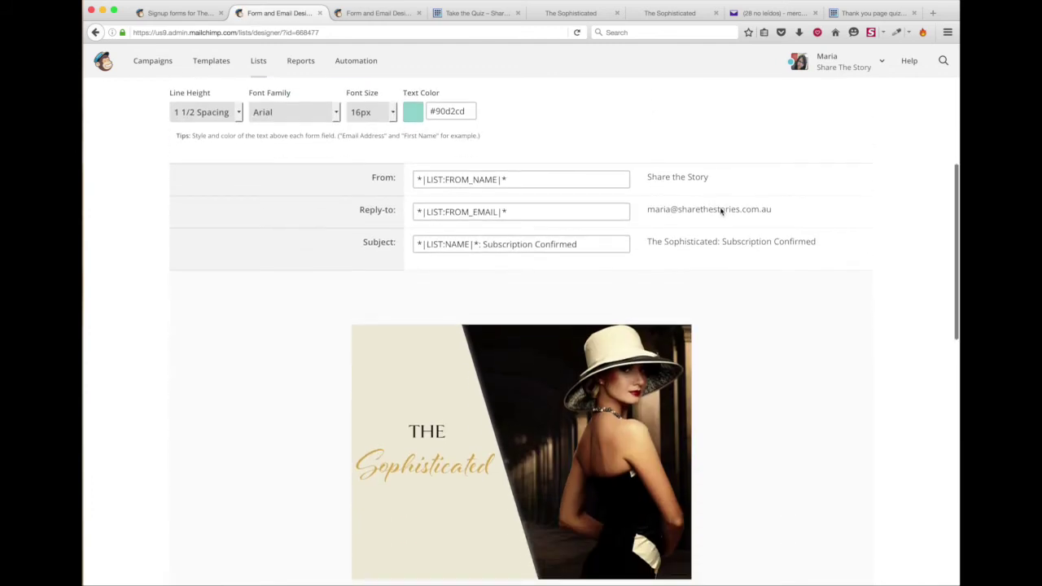
pyautogui.scroll(-10, 720, 209)
pyautogui.scroll(5, 720, 210)
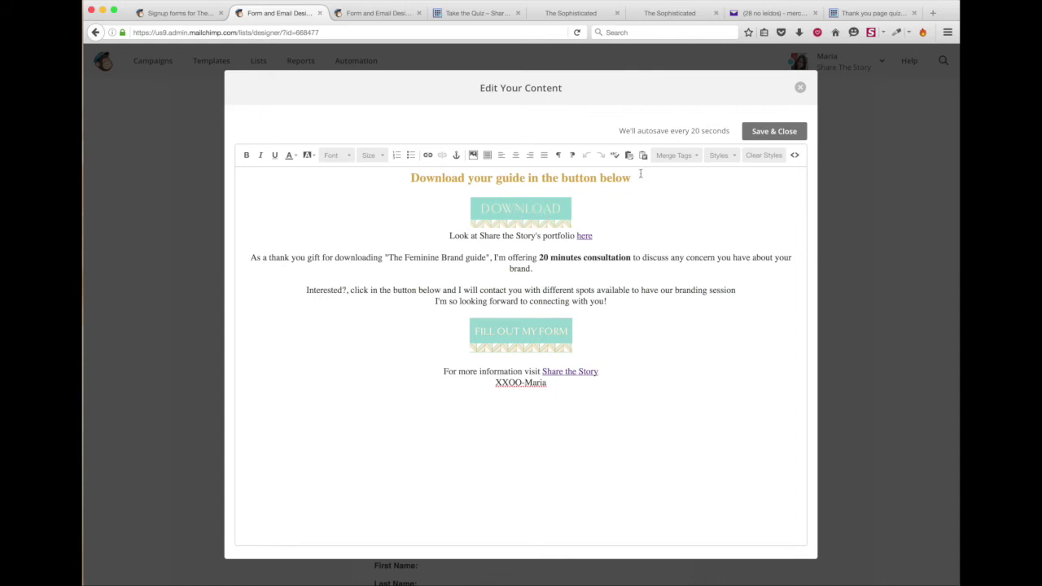
# Switch to Yahoo Mail, open the "The Sophisticated: Subscription Confirmed" email, and open the guide from its download image.
pyautogui.click(891, 8)
pyautogui.click(782, 13)
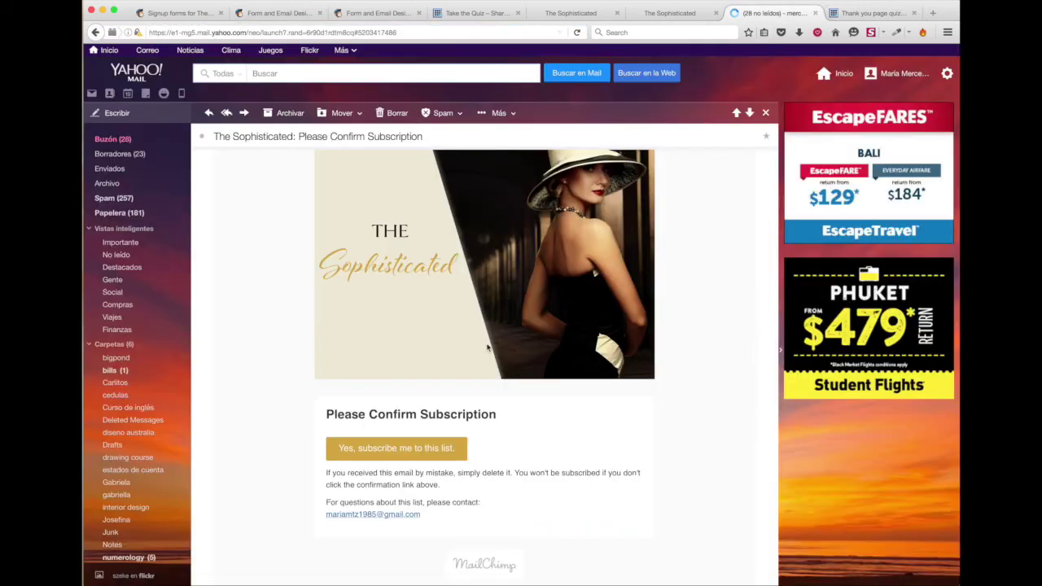
pyautogui.click(114, 140)
pyautogui.click(244, 148)
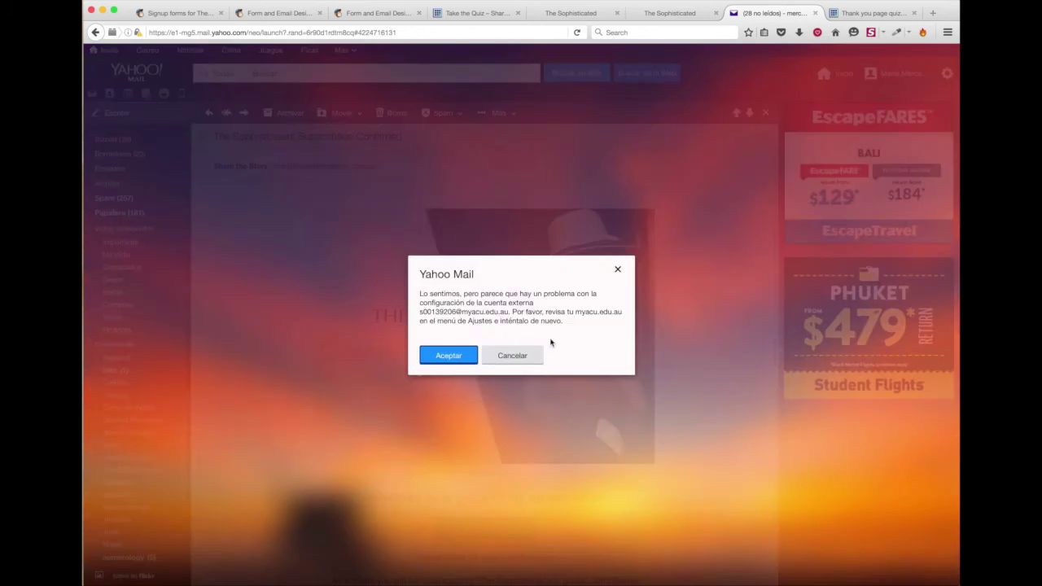
pyautogui.click(617, 269)
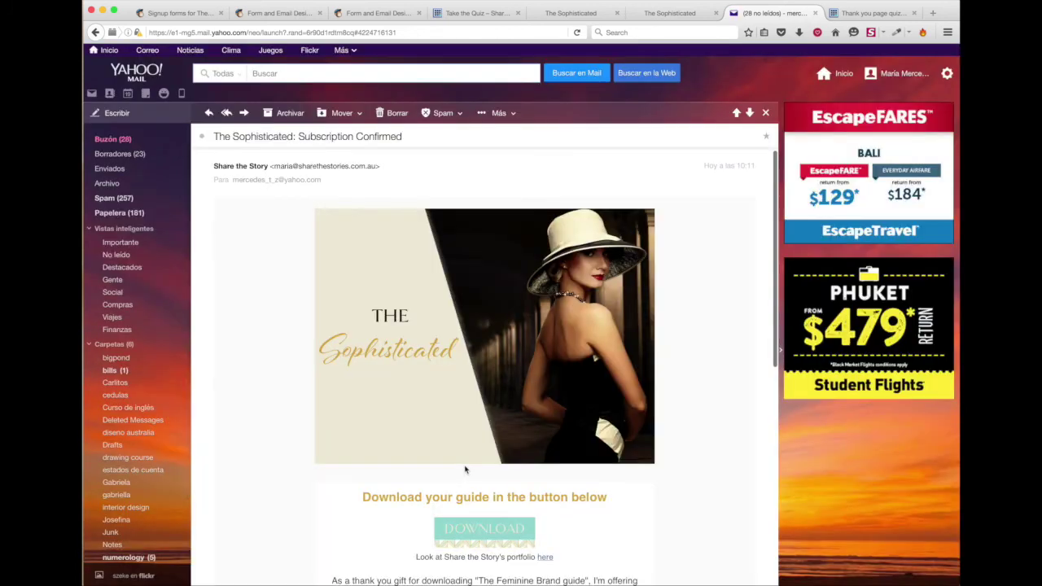
pyautogui.scroll(-3, 465, 469)
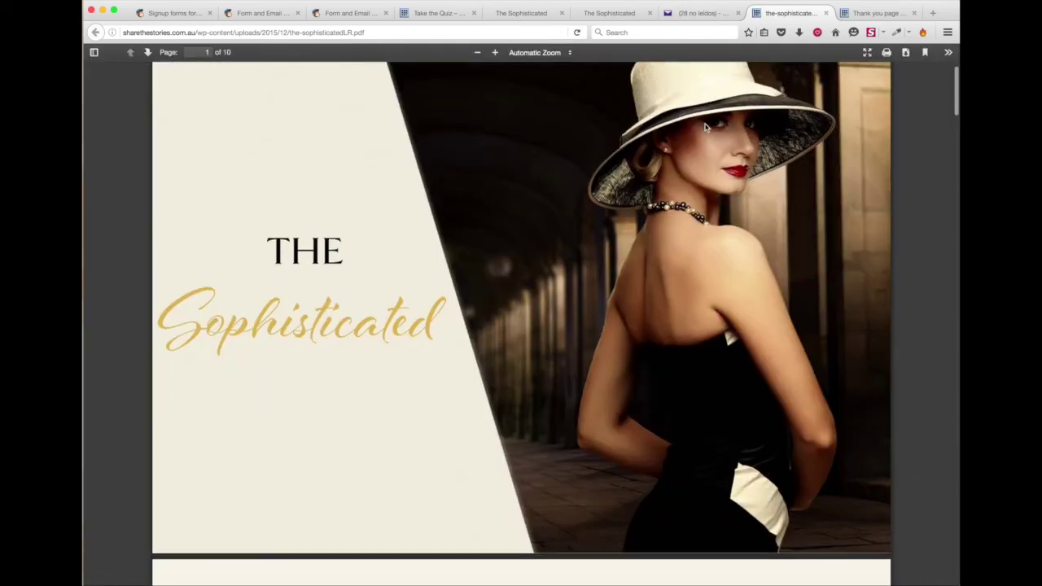
# Look through The Sophisticated guide PDF to its last page and close it to return to the email.
pyautogui.scroll(-15, 704, 126)
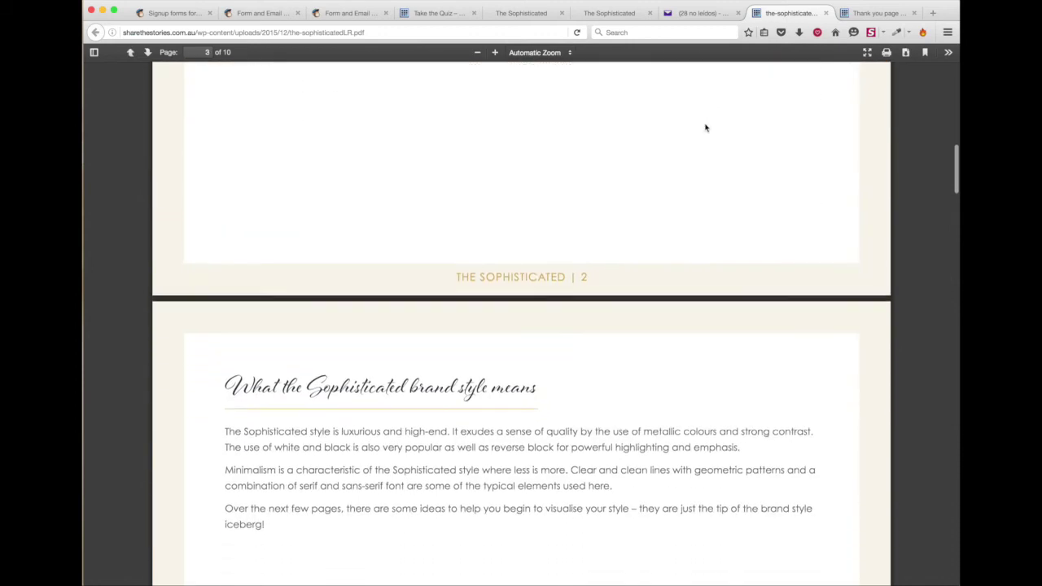
pyautogui.scroll(-15, 705, 128)
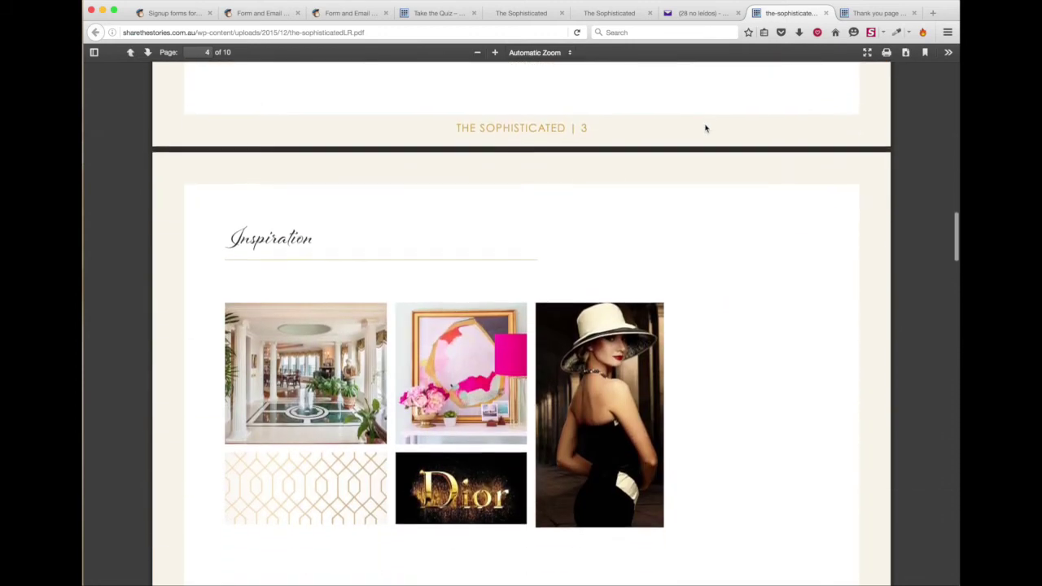
pyautogui.scroll(-15, 705, 127)
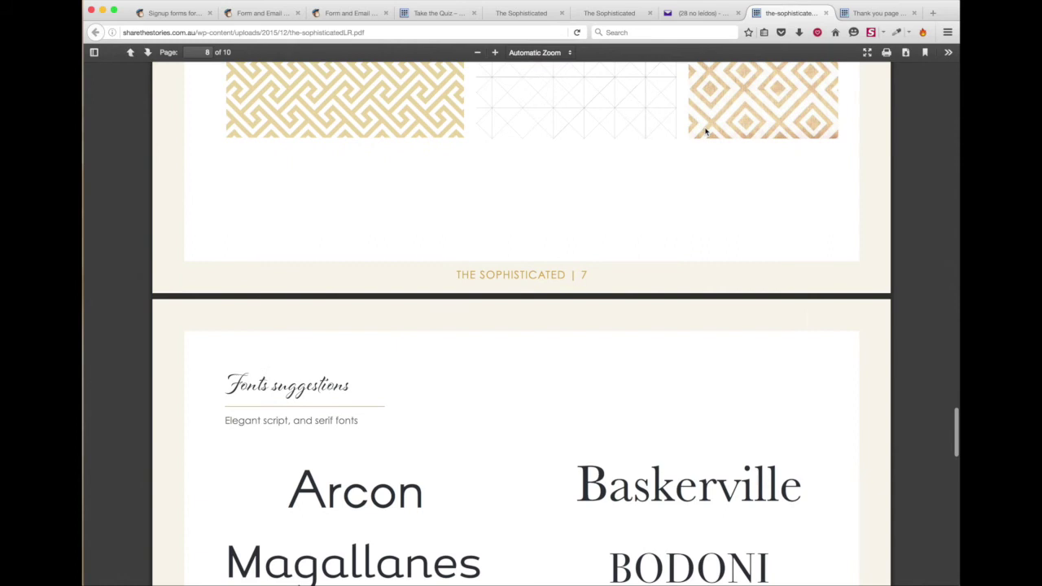
pyautogui.scroll(-10, 749, 168)
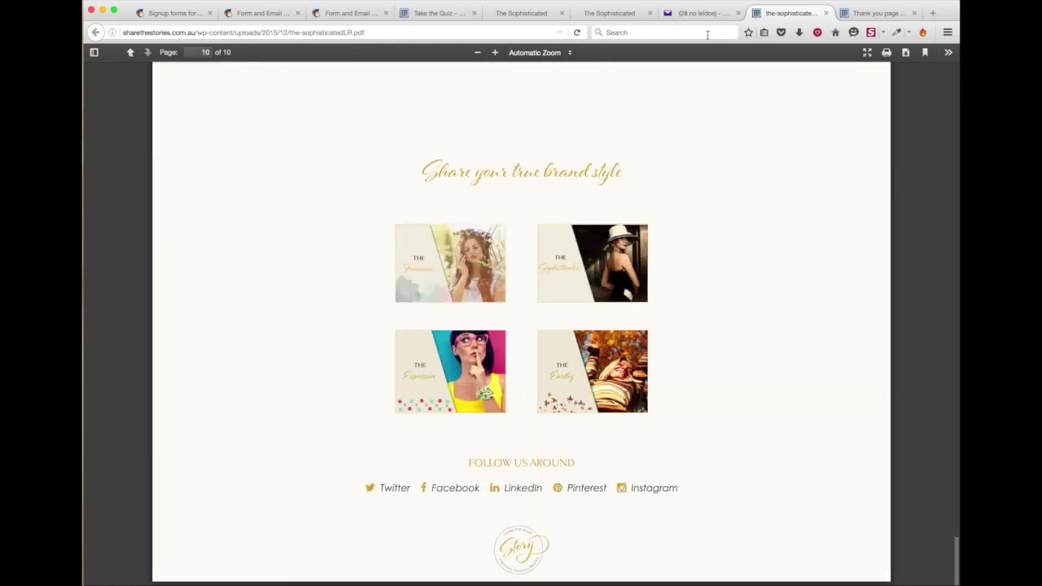
pyautogui.click(825, 13)
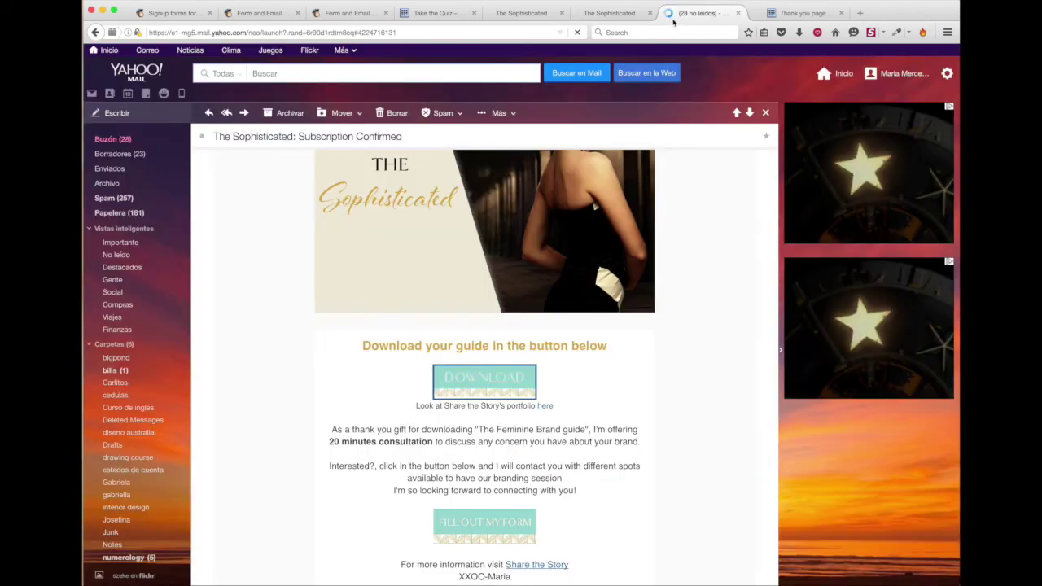
# Return to the Mailchimp form designer and close the welcome email's content editor without changes.
pyautogui.click(247, 14)
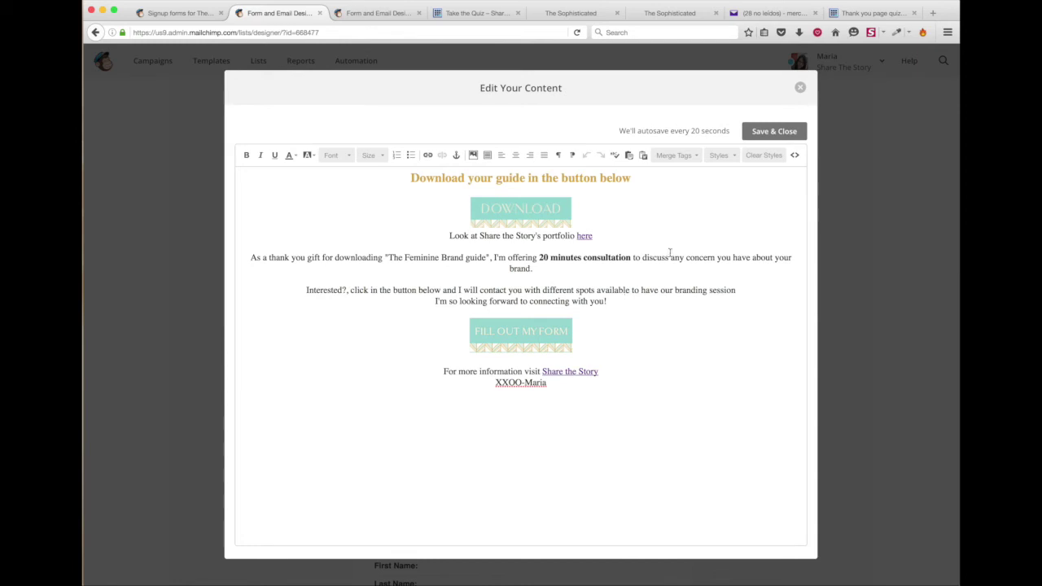
pyautogui.click(802, 89)
pyautogui.scroll(3, 812, 397)
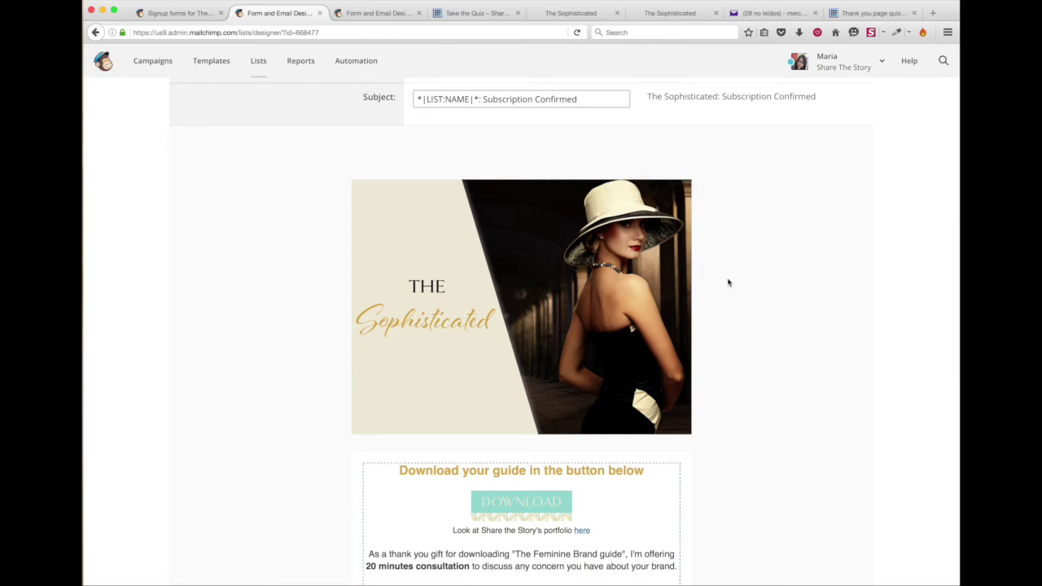
# Leave the welcome email design and open the embedded forms of The Sophisticated list's signup forms.
pyautogui.scroll(-5, 728, 283)
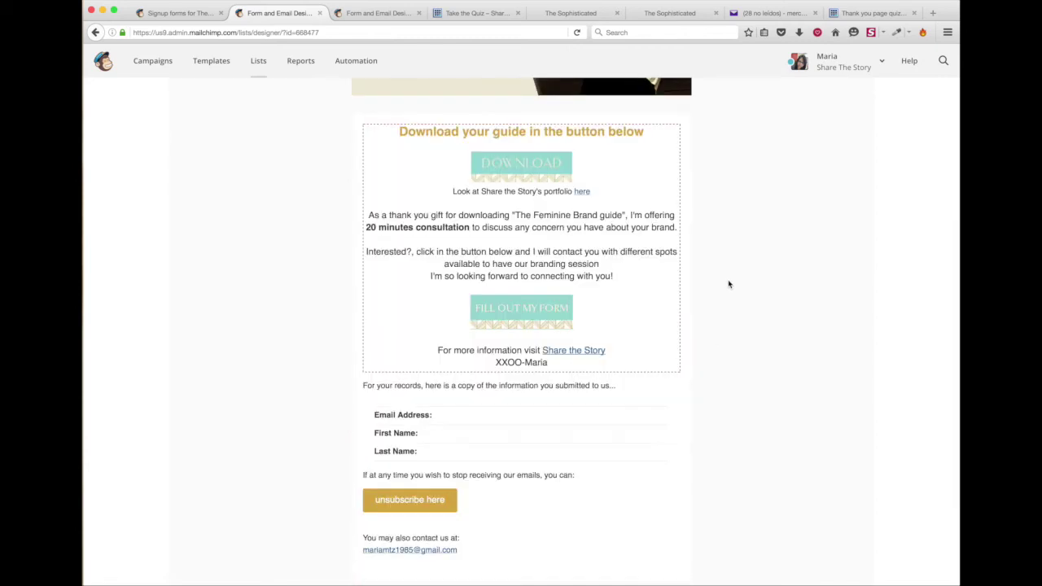
pyautogui.scroll(10, 728, 286)
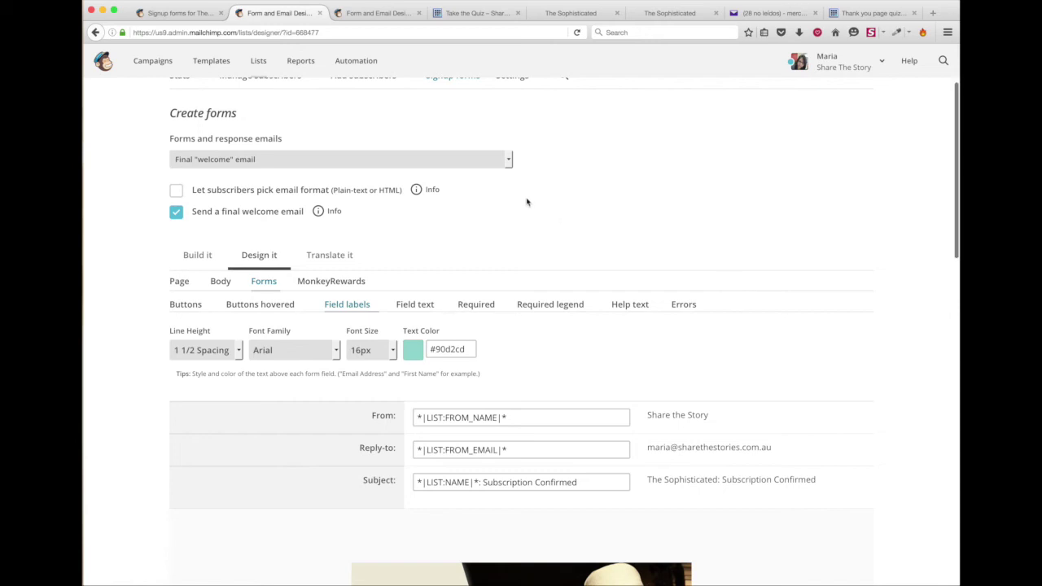
pyautogui.scroll(3, 529, 208)
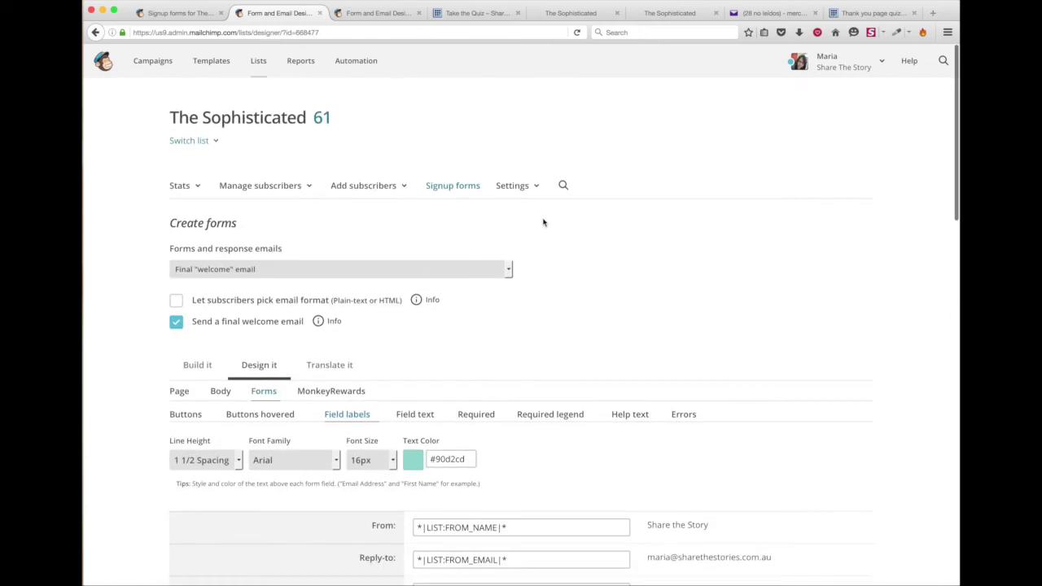
pyautogui.click(463, 187)
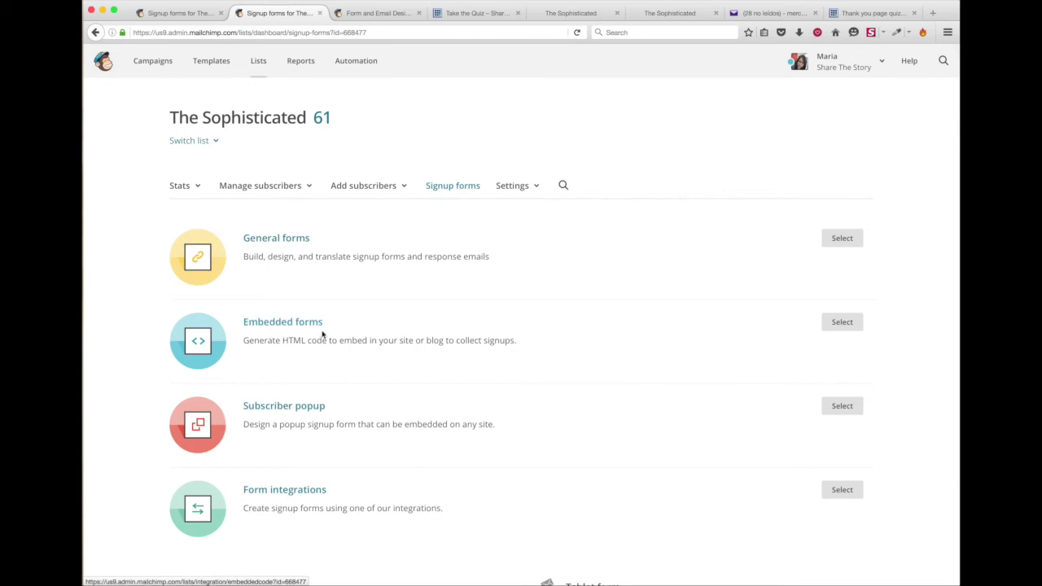
pyautogui.click(290, 323)
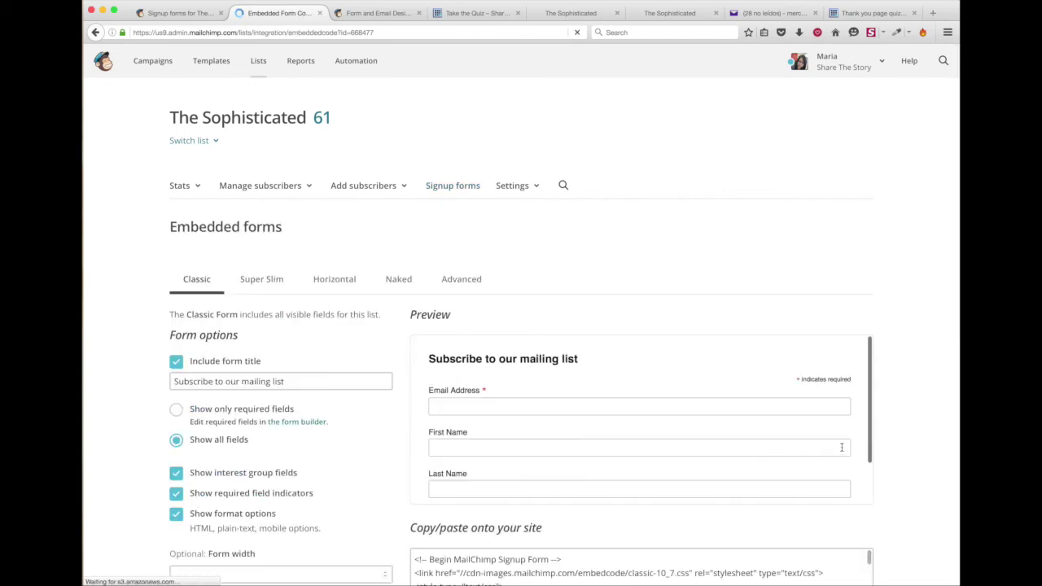
# Select the entire MailChimp signup form code of the Classic embedded form for copying onto the site.
pyautogui.scroll(-5, 906, 454)
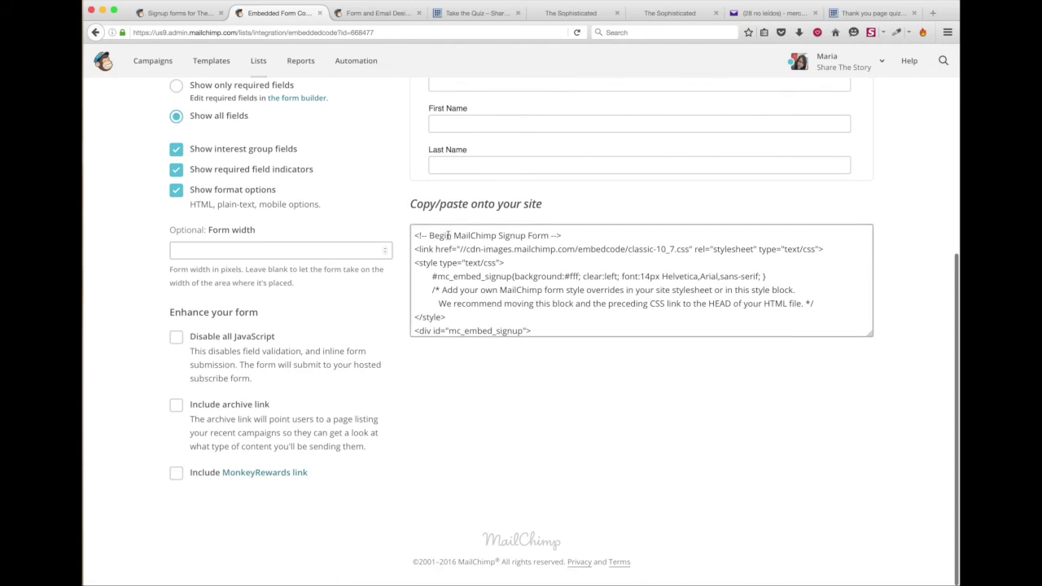
pyautogui.moveTo(412, 235); pyautogui.dragTo(710, 424)
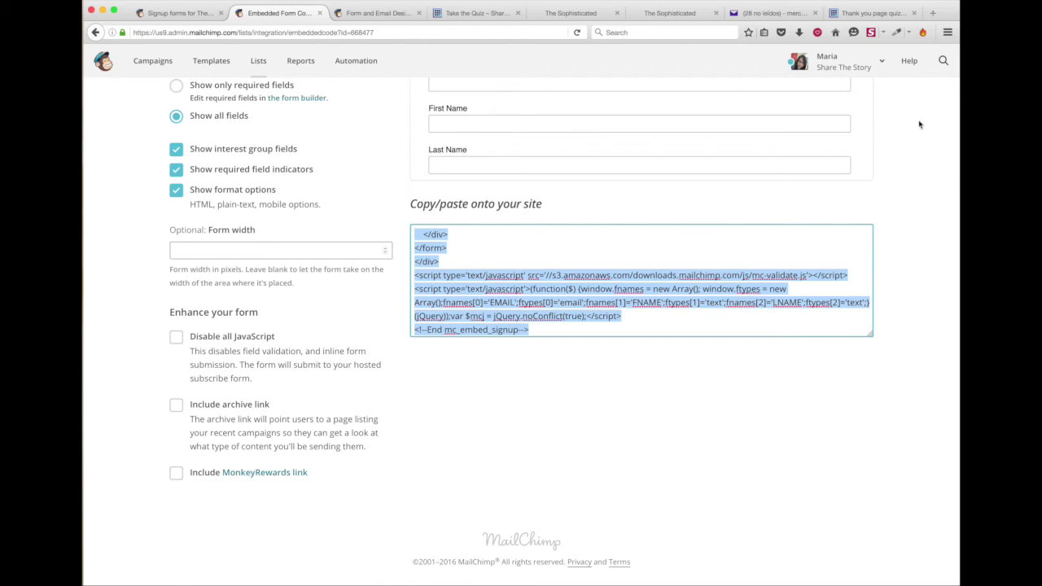
pyautogui.scroll(5, 930, 261)
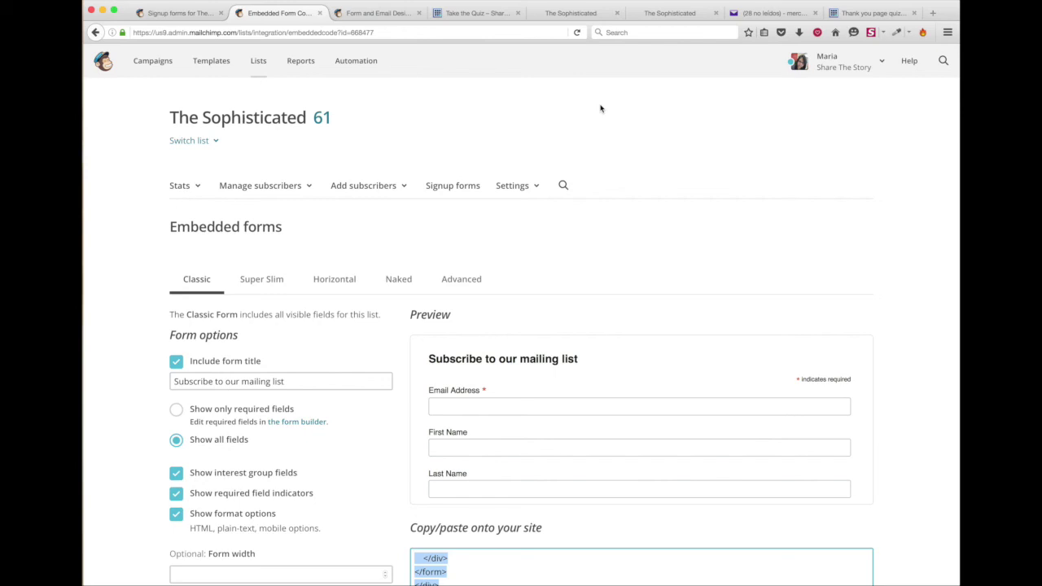
# Switch to the Take the Quiz page and go to the site's wp-admin address to reach the WordPress login.
pyautogui.click(448, 14)
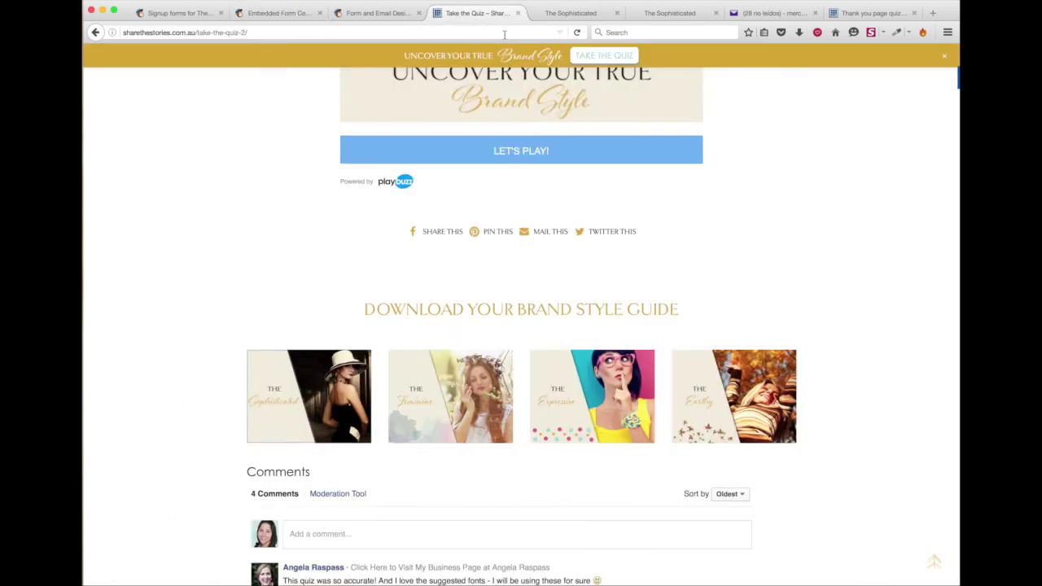
pyautogui.click(223, 32)
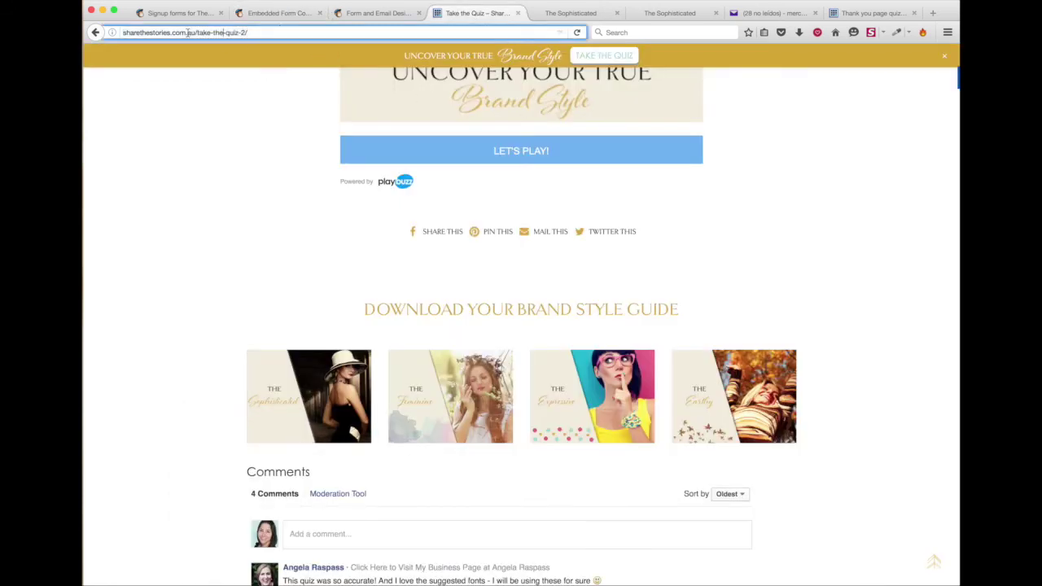
pyautogui.moveTo(197, 33); pyautogui.dragTo(345, 31)
pyautogui.write('wp-admin')
pyautogui.press('Return')
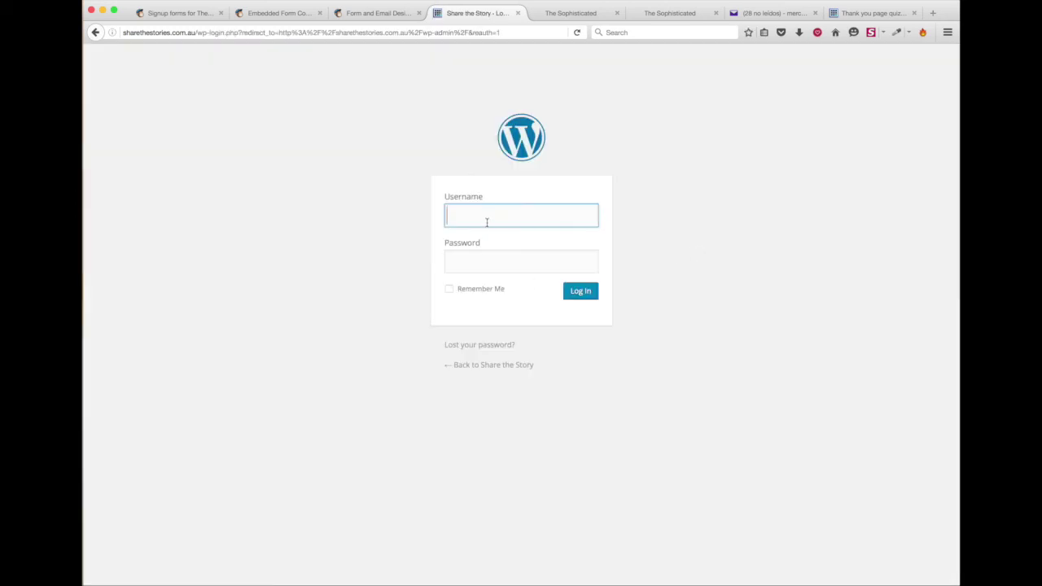
# Log in to WordPress by filling the username and password fields from a saved login.
pyautogui.click(487, 222)
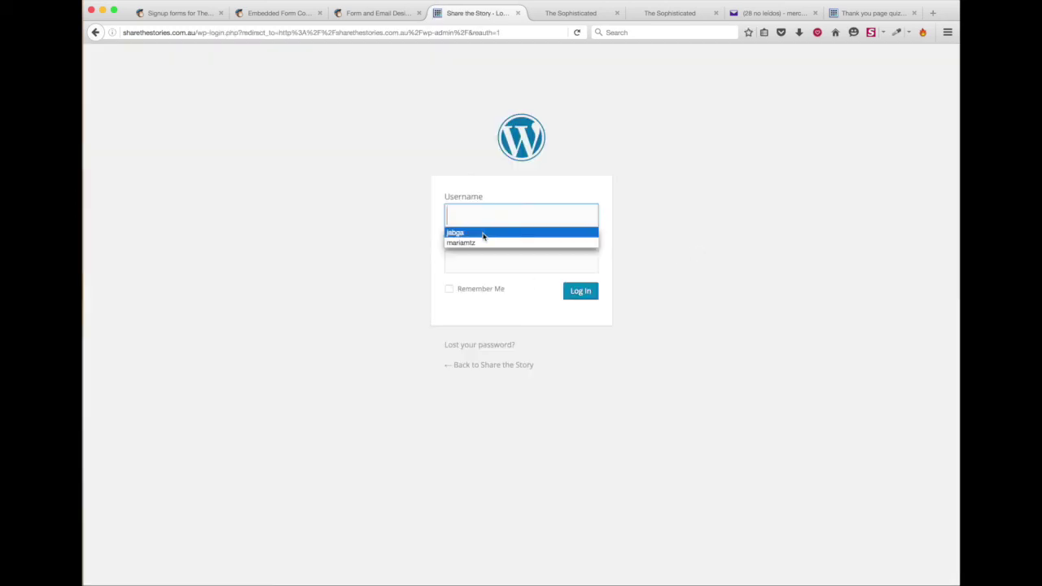
pyautogui.click(481, 235)
pyautogui.click(581, 293)
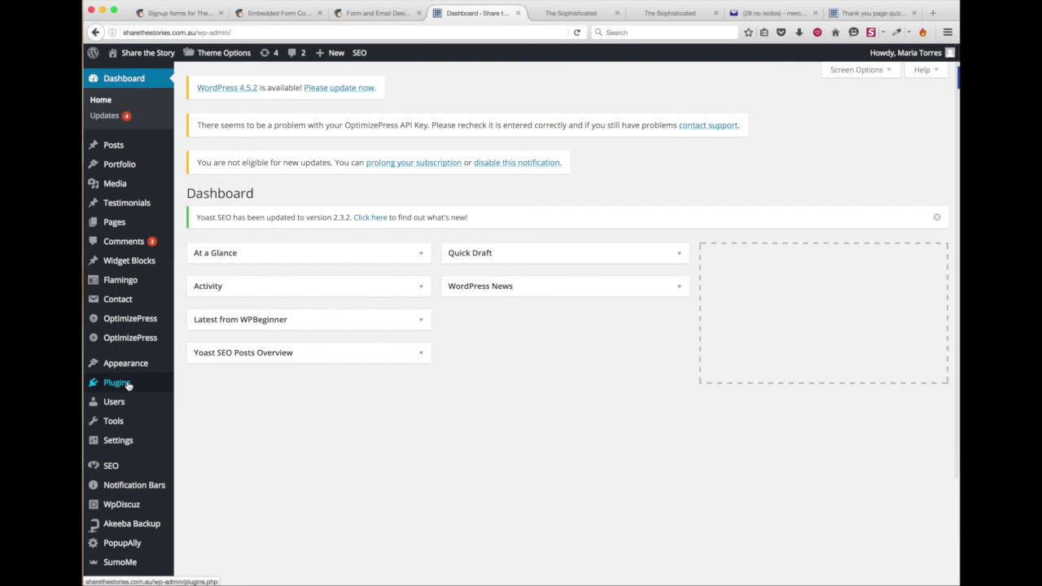
# Open the PopupAlly display settings and review how and on which pages or posts Popup 1 is shown.
pyautogui.scroll(-1, 126, 386)
pyautogui.scroll(-2, 127, 385)
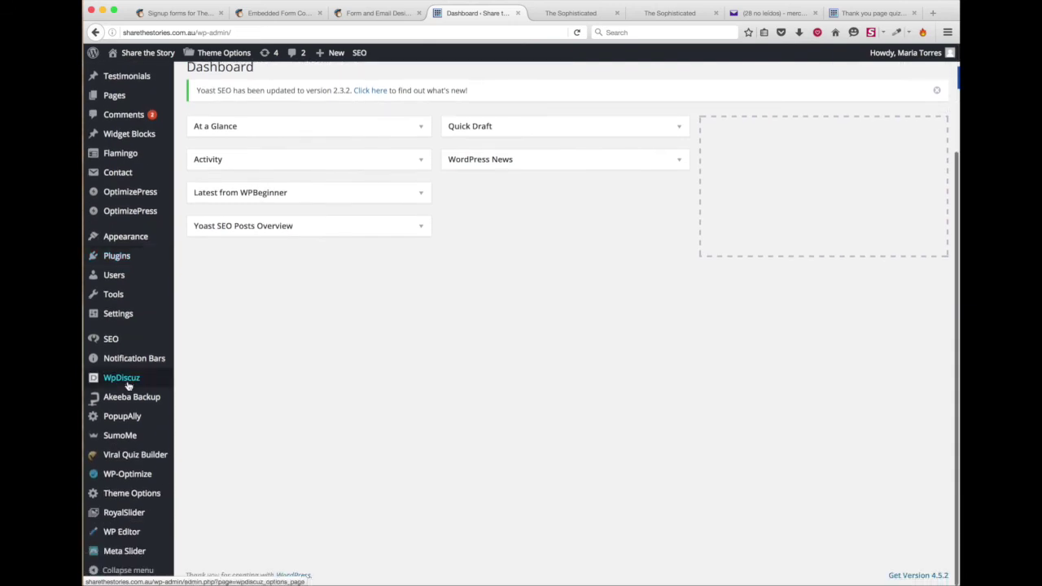
pyautogui.moveTo(150, 421)
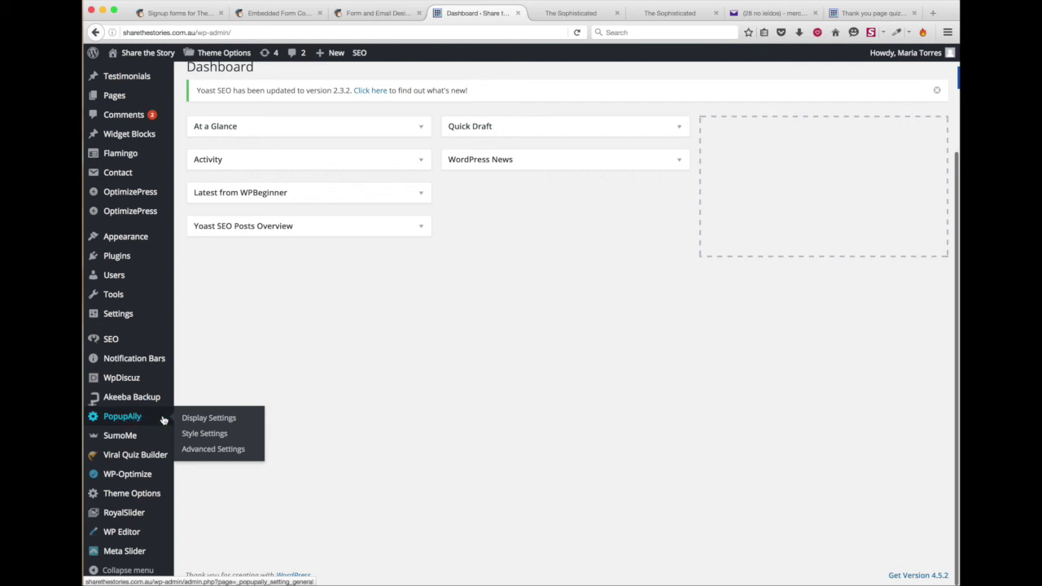
pyautogui.click(221, 419)
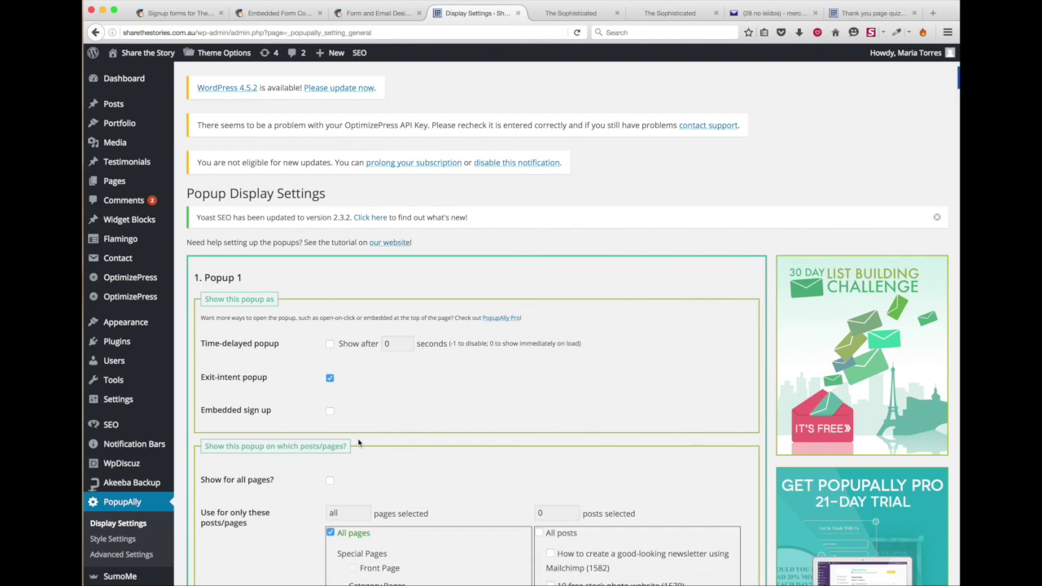
pyautogui.scroll(-2, 389, 454)
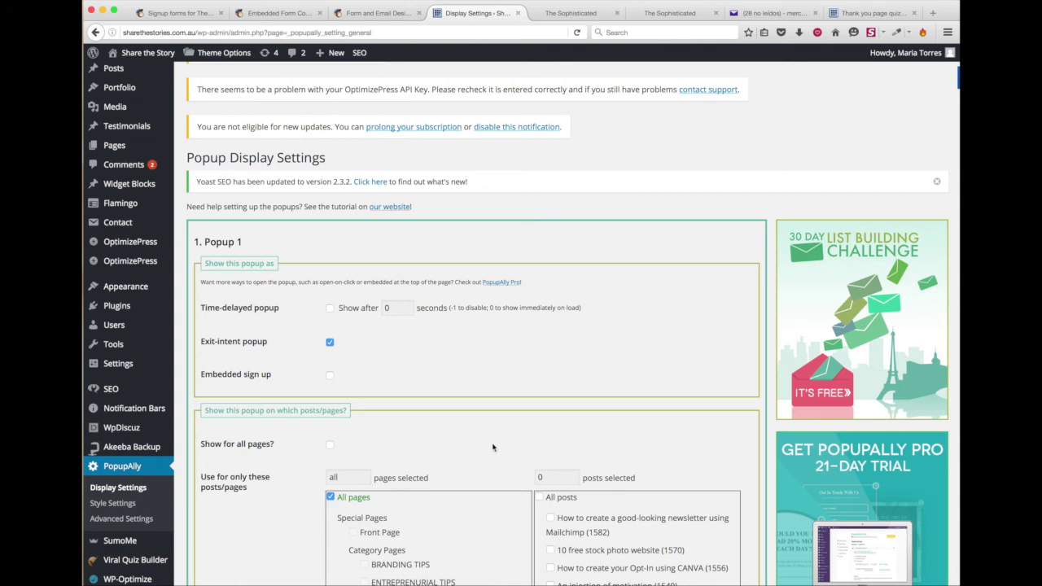
pyautogui.scroll(-4, 492, 447)
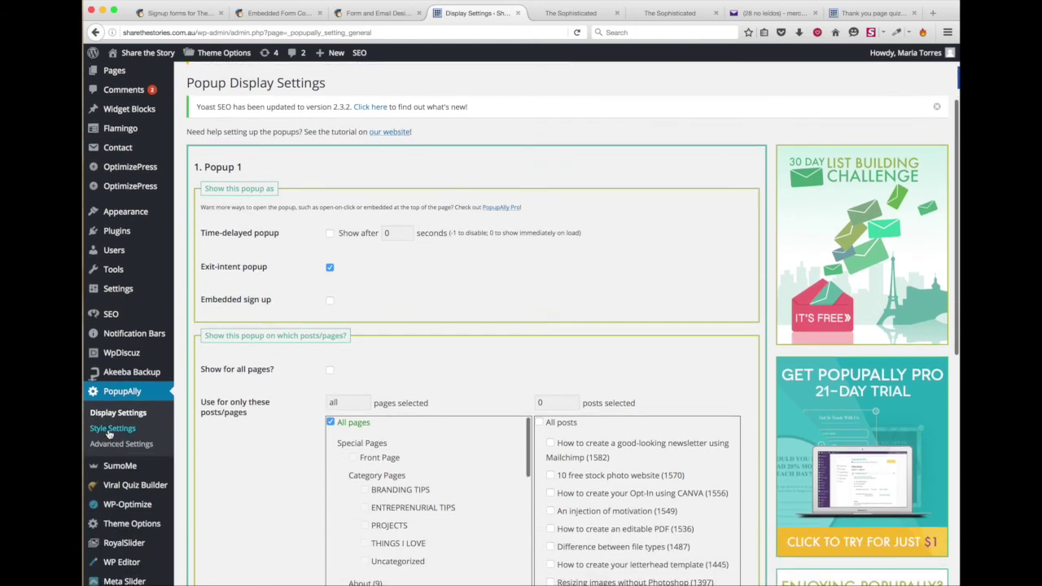
# Open the PopupAlly style settings and review Popup 1's integration fields, template customization and preview.
pyautogui.click(108, 429)
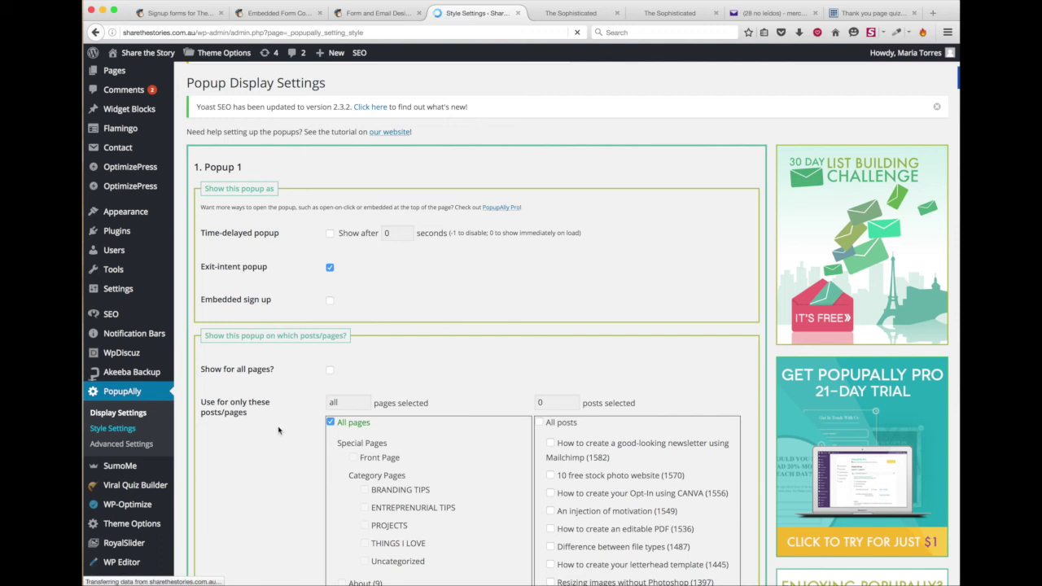
pyautogui.scroll(-7, 570, 394)
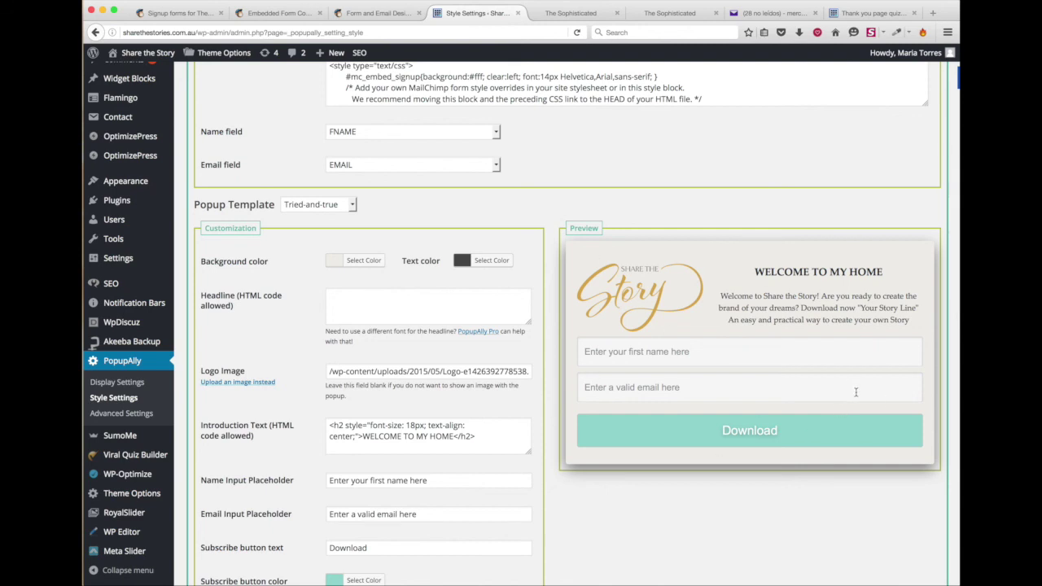
pyautogui.scroll(-6, 853, 391)
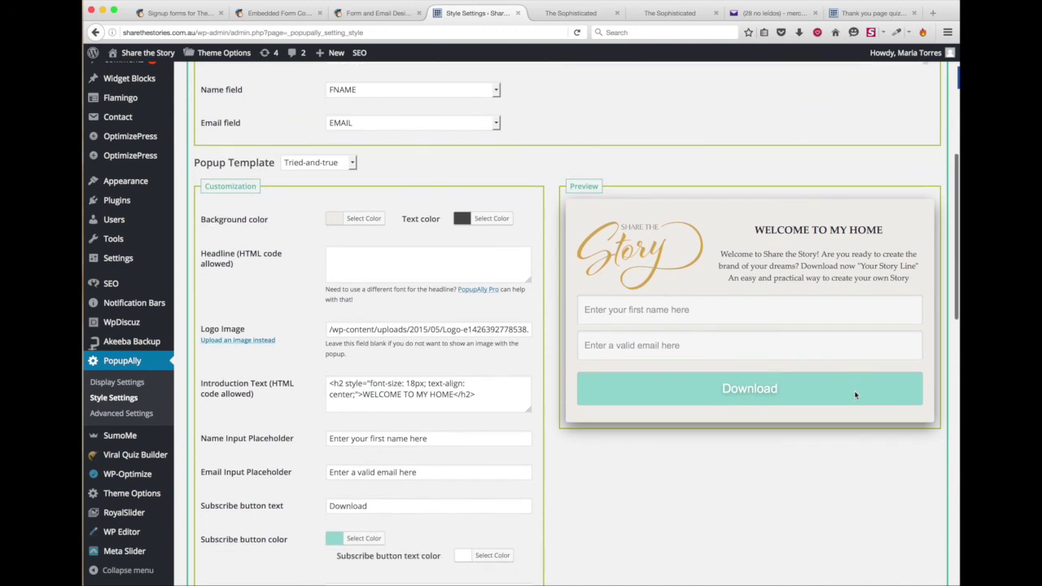
pyautogui.scroll(-11, 855, 395)
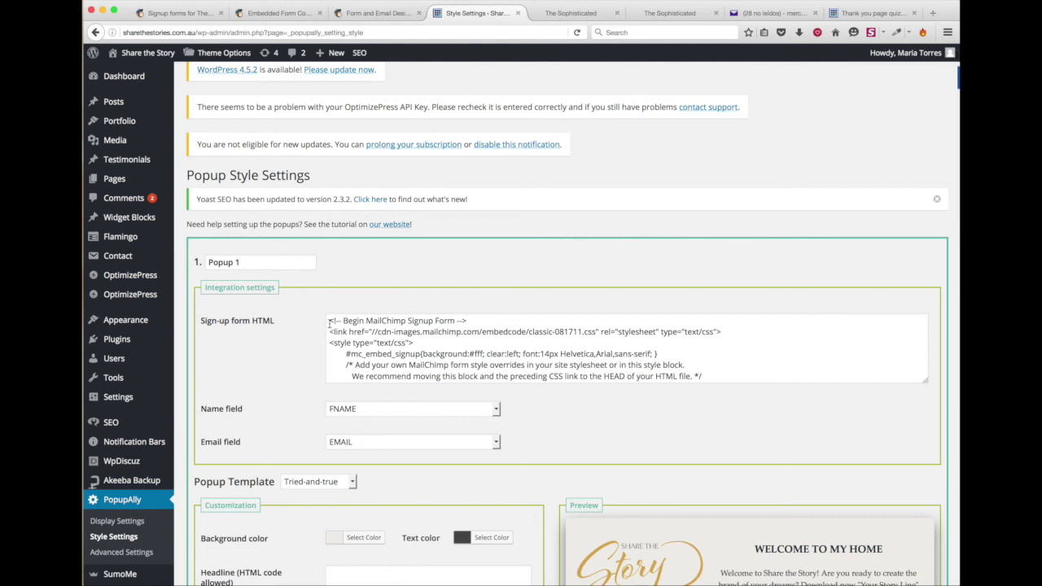
# Select the entire sign-up form HTML in Popup 1's integration settings and compare it with the popup preview.
pyautogui.moveTo(330, 324); pyautogui.dragTo(633, 378)
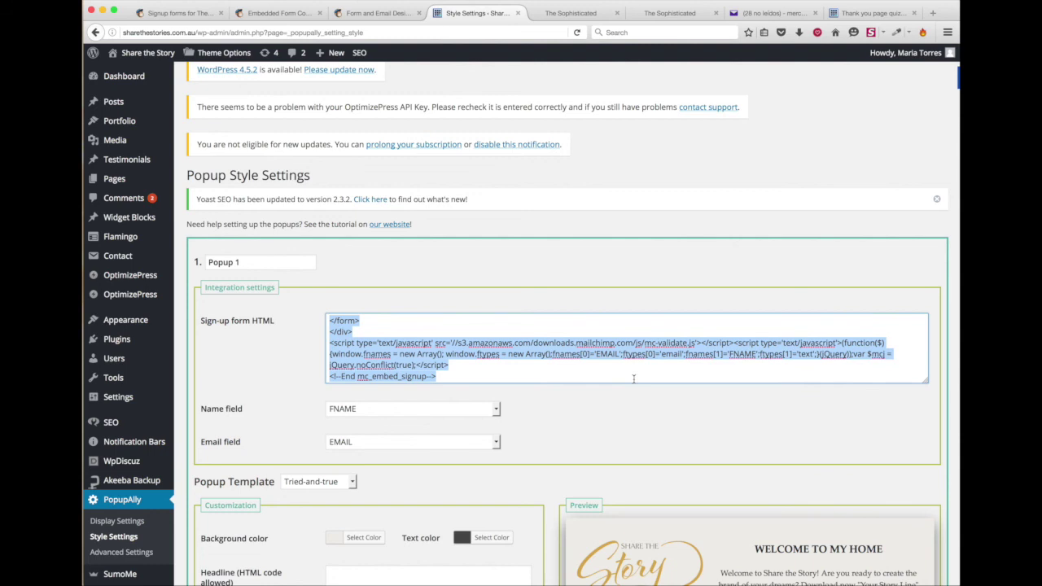
pyautogui.scroll(1, 633, 379)
pyautogui.scroll(-1, 694, 453)
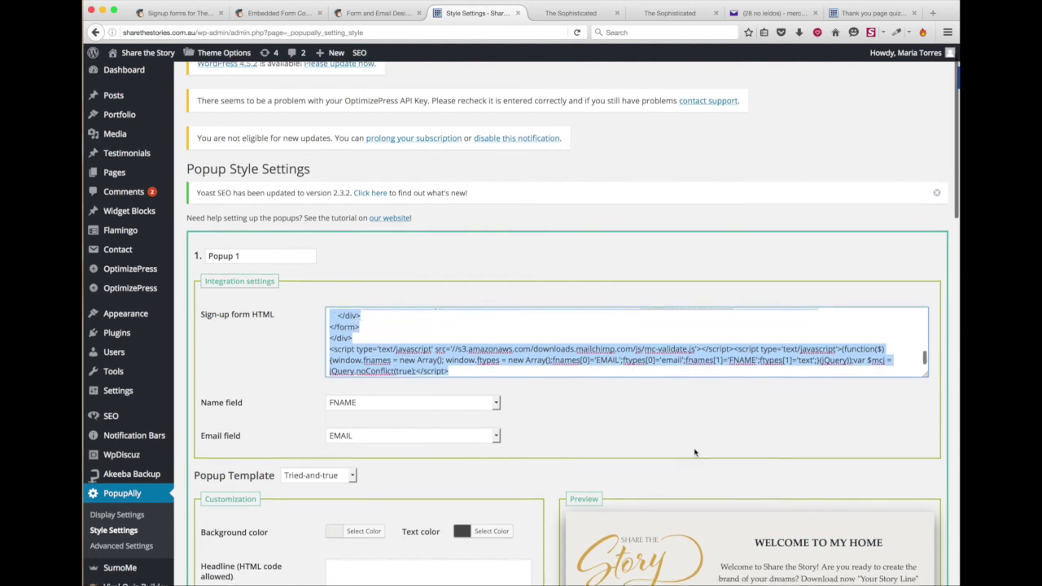
pyautogui.scroll(-4, 694, 452)
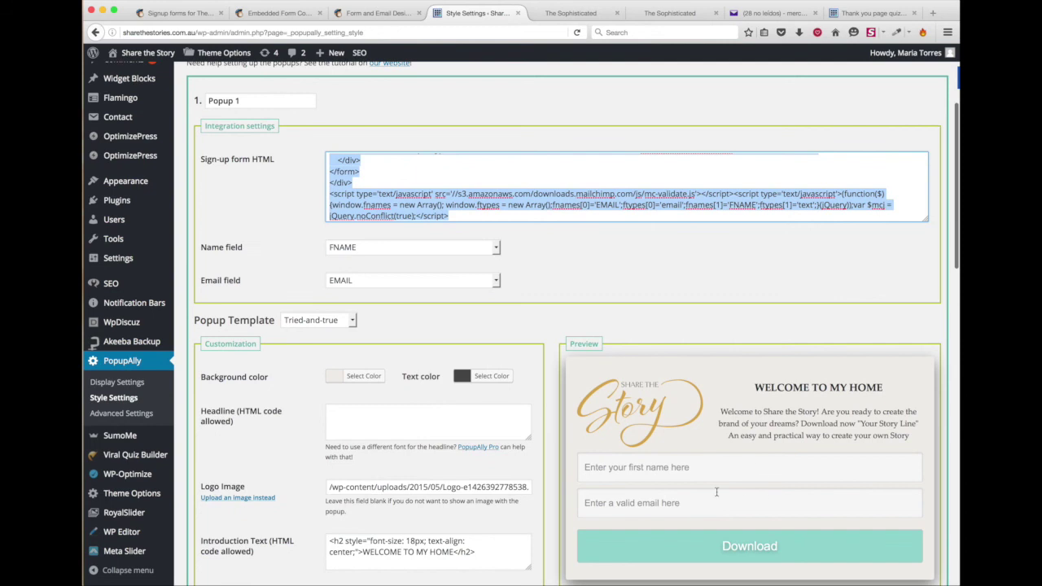